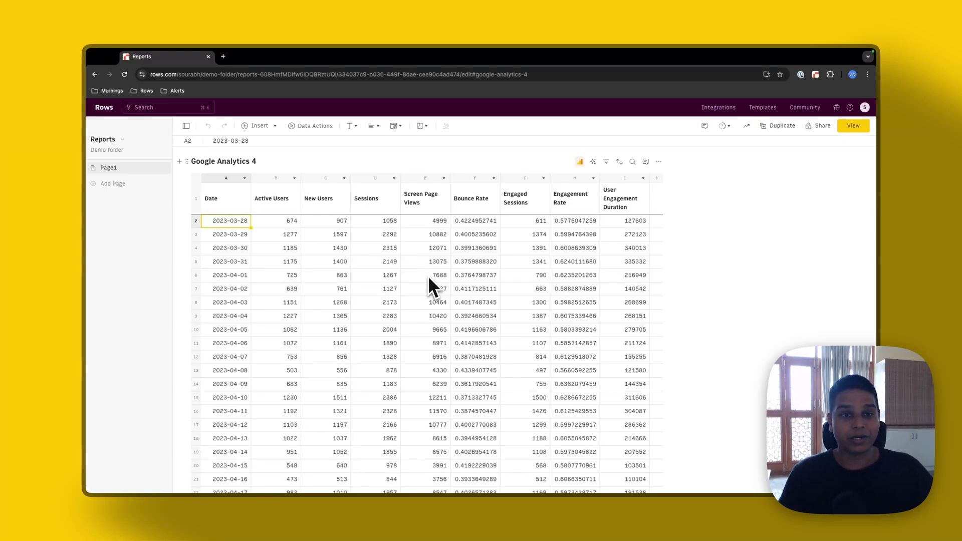
Select cells and columns in the Google Analytics data table.
click(378, 274)
click(243, 223)
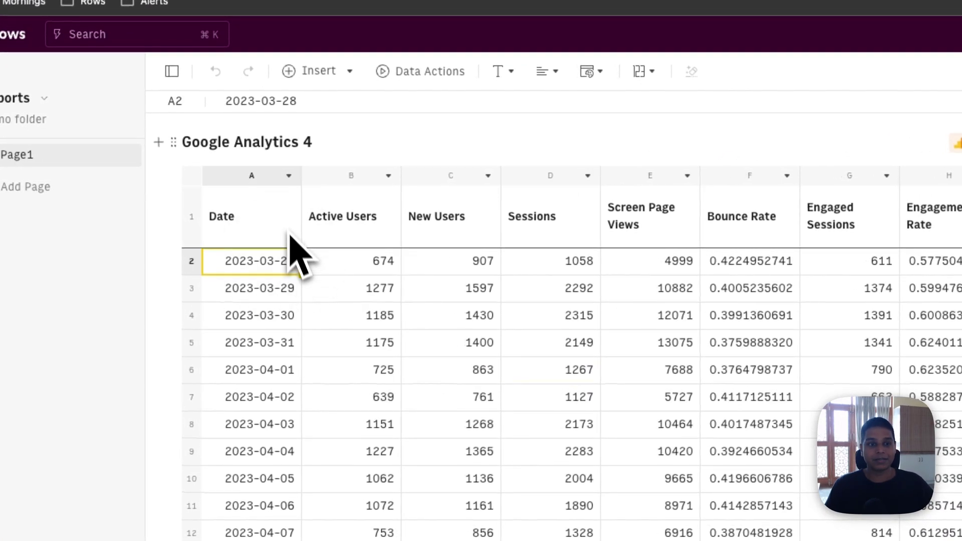
click(277, 208)
click(330, 238)
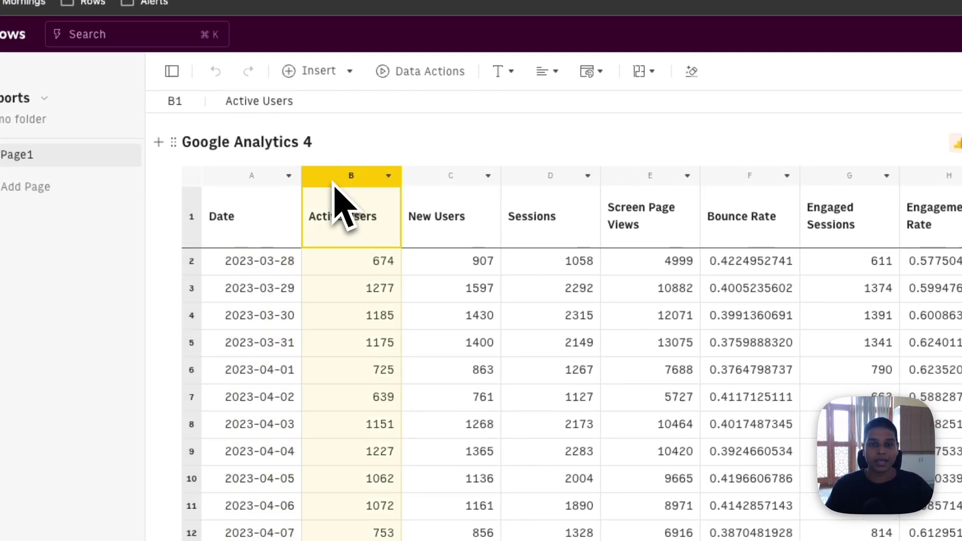
drag(333, 181, 823, 214)
drag(621, 372, 596, 375)
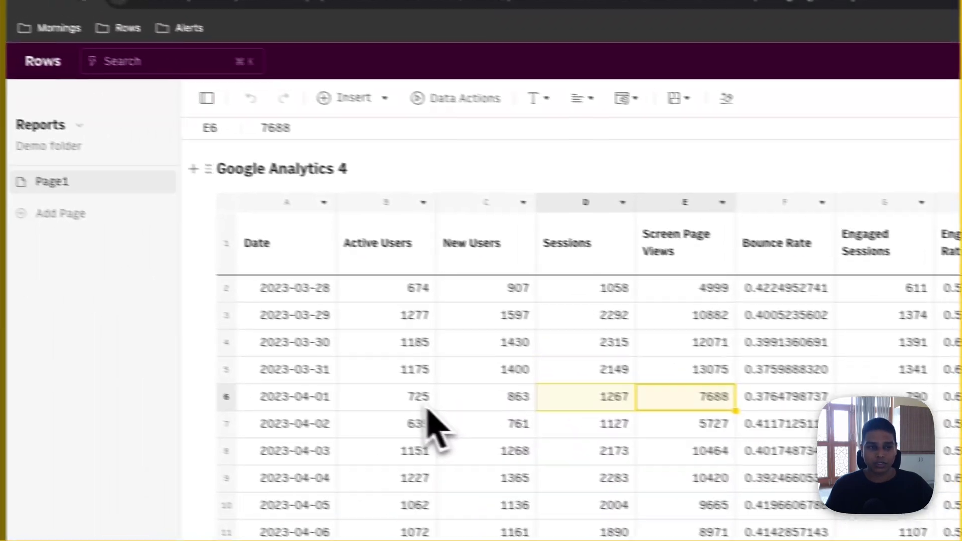
Add a new blank table below the data and label A1 'Date range'.
scroll(429, 408, down, 12)
click(144, 182)
mouse_move(175, 156)
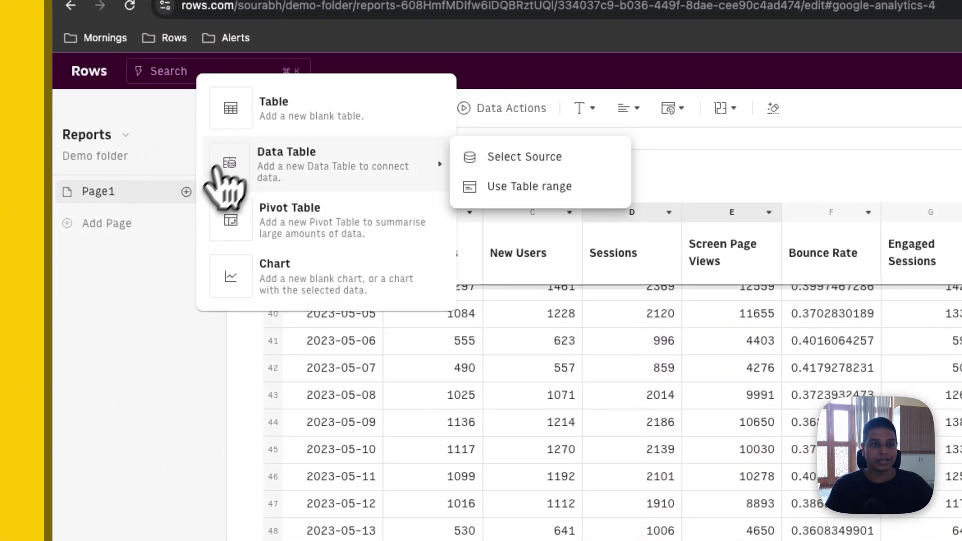
click(274, 108)
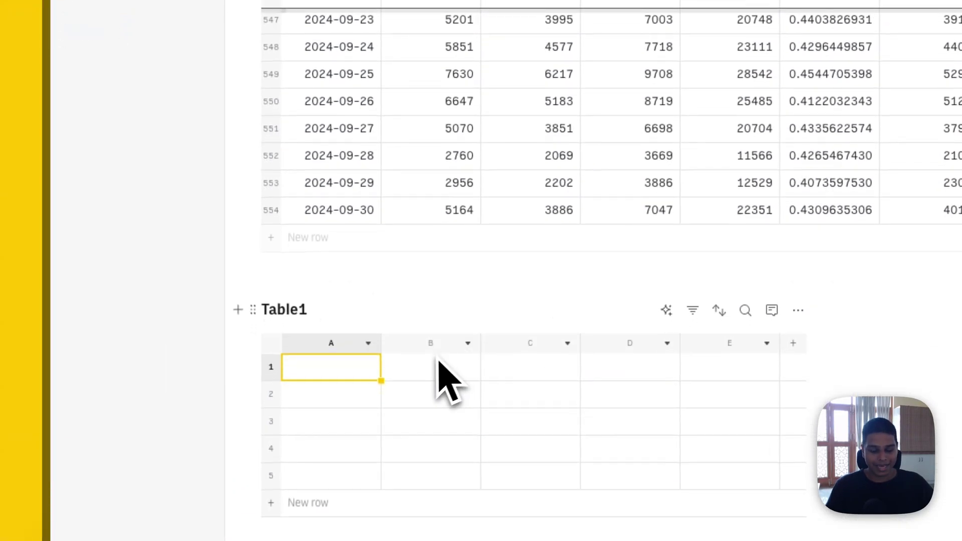
text(Date range)
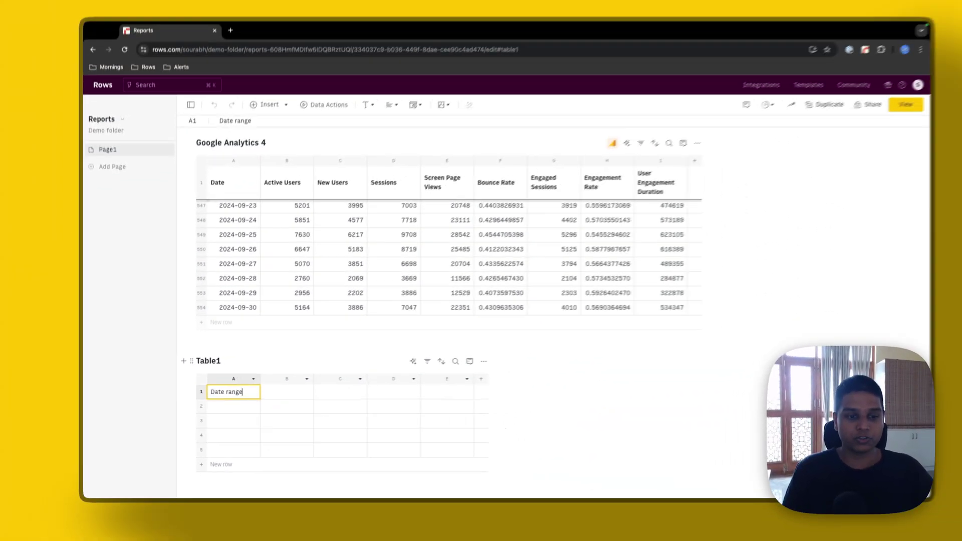
key(Tab)
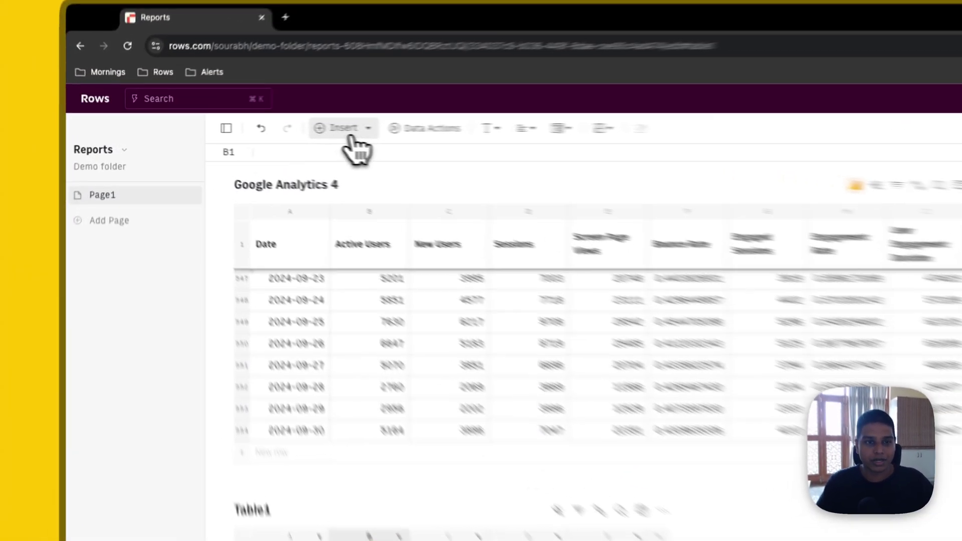
Turn B1 into a date-range picker and widen column B to fit it.
click(357, 142)
mouse_move(356, 375)
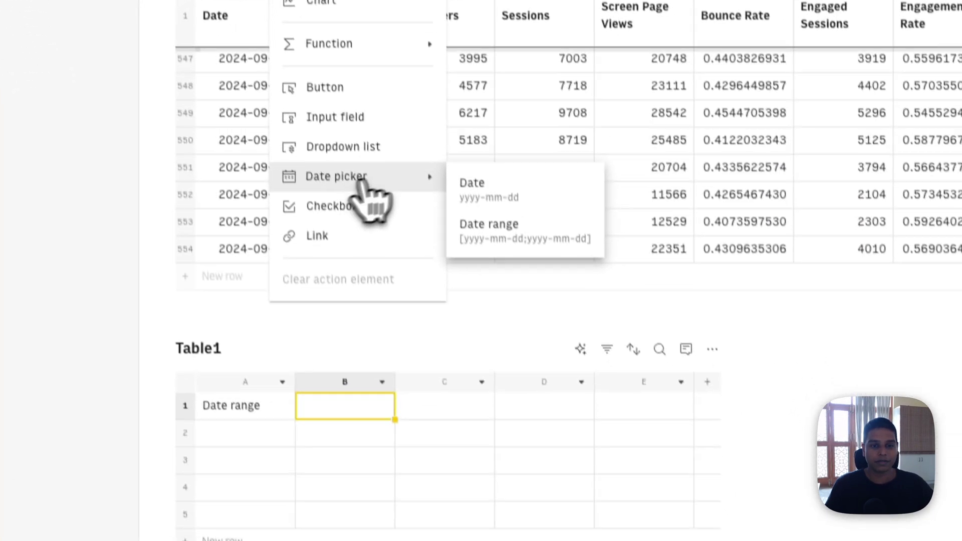
click(526, 231)
drag(394, 381, 489, 363)
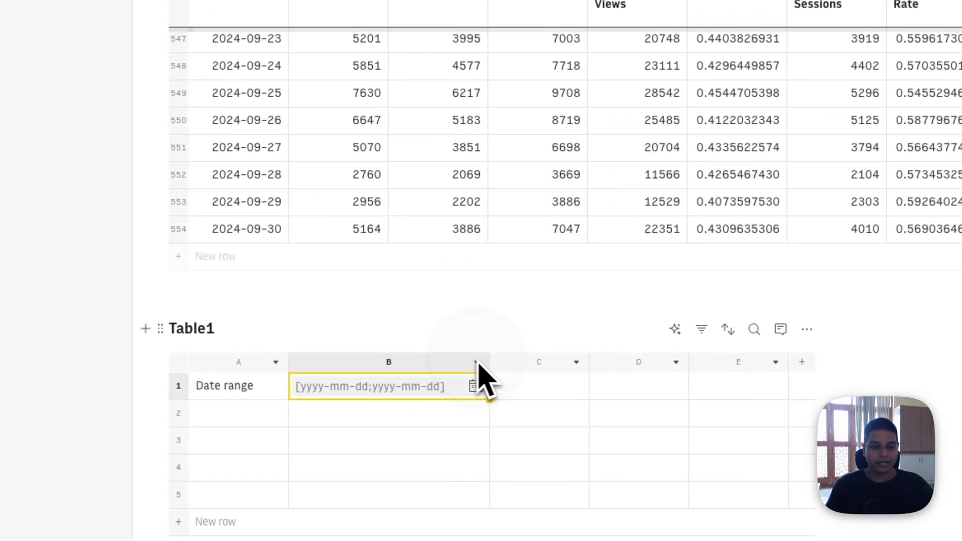
Set the date range in B1 to 2024-09-01 through 2024-09-16.
click(475, 386)
click(549, 139)
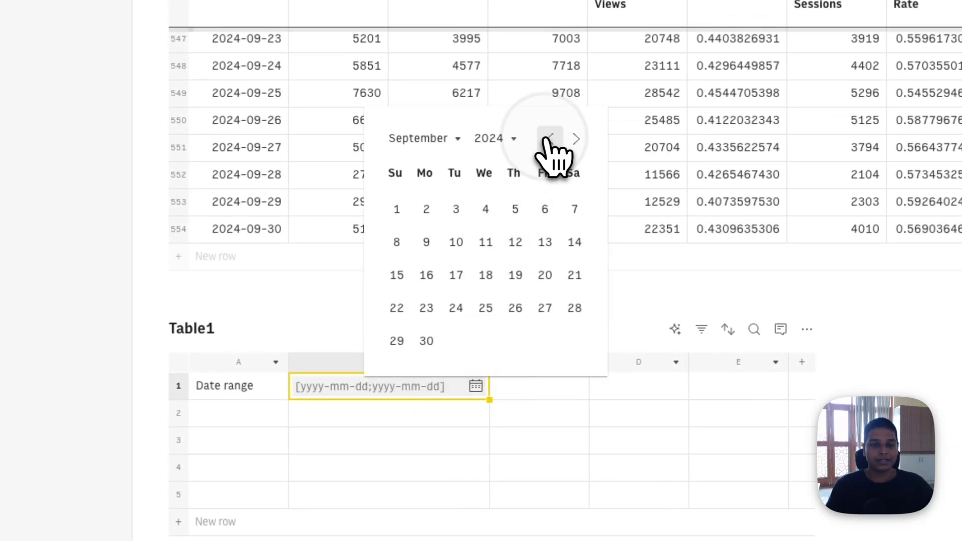
click(396, 209)
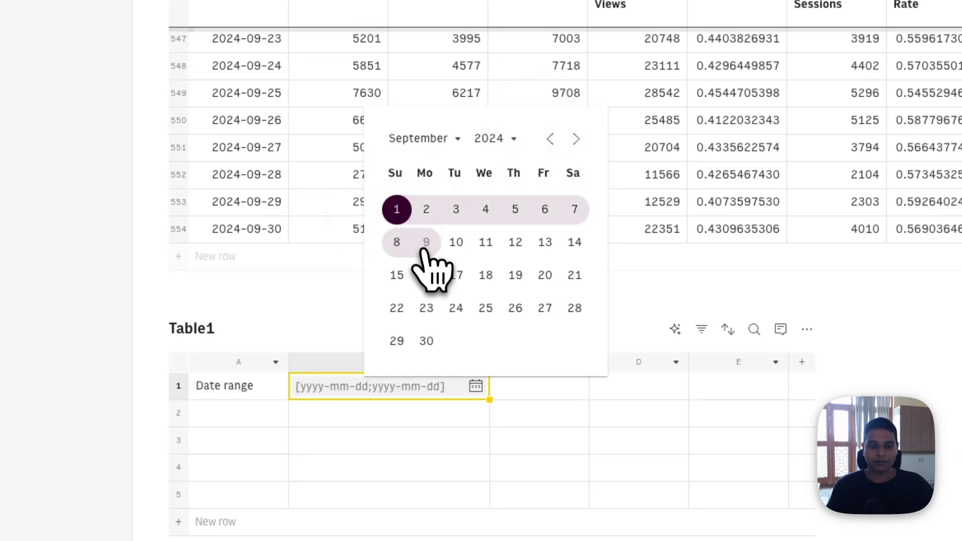
click(426, 275)
click(571, 396)
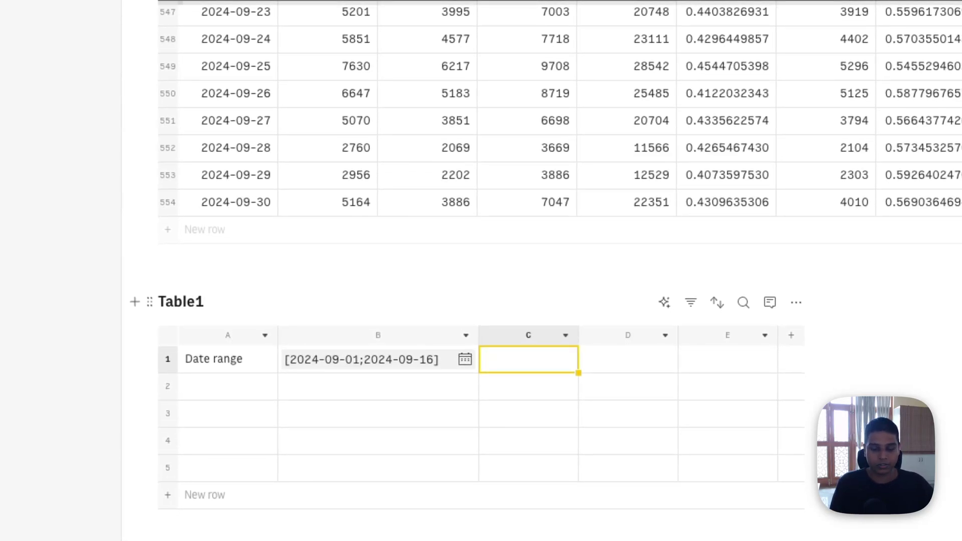
Enter =SLICE(B1,";",1) in C1 to extract the range's start date.
text(=slice)
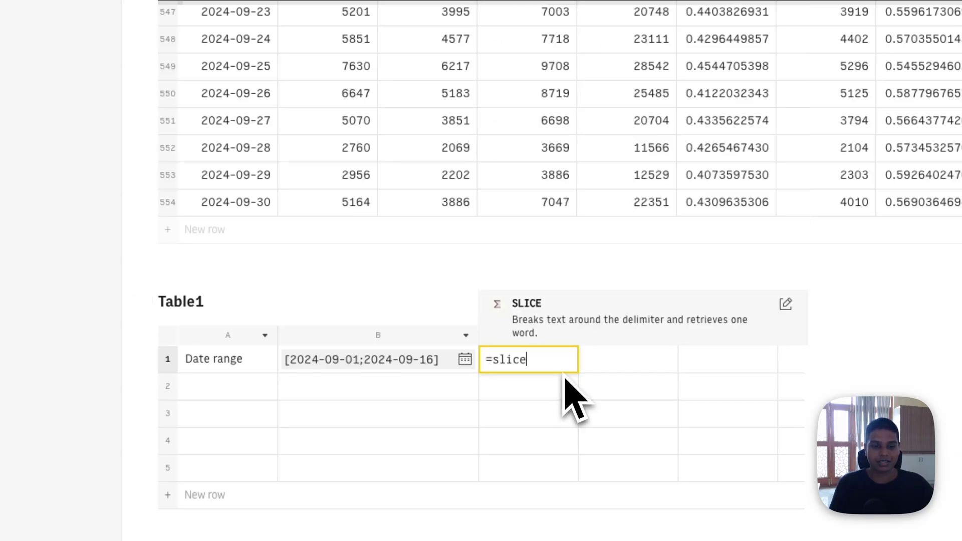
key(Tab)
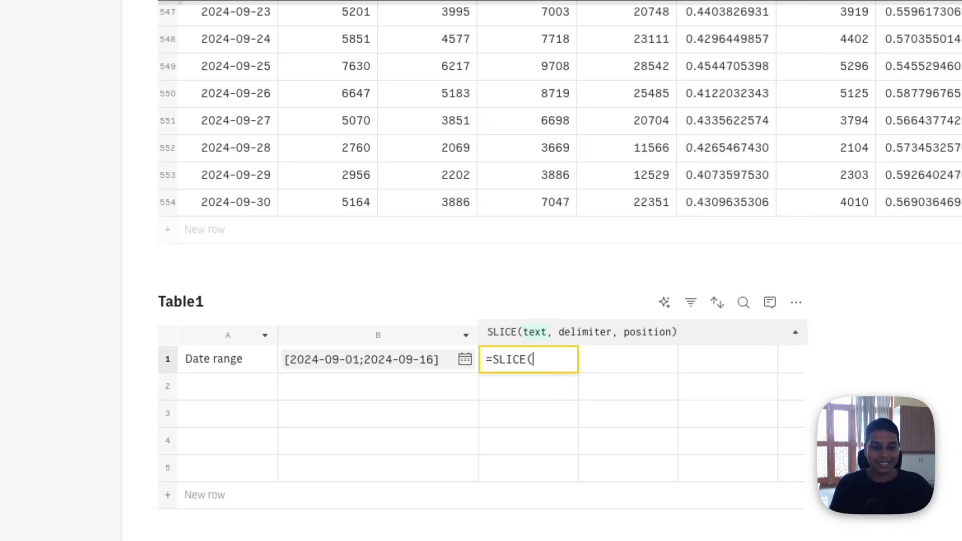
text(B1,)
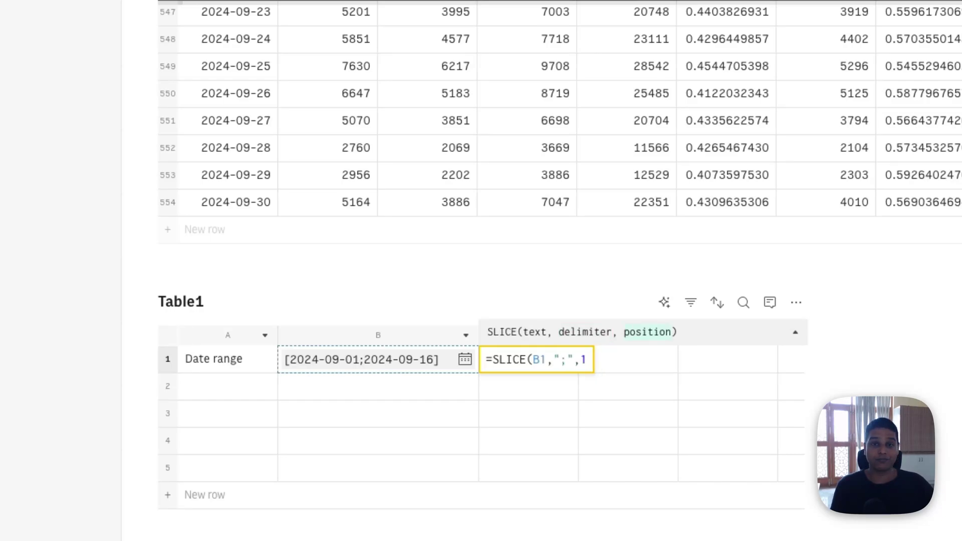
text(";",1)
key(Return)
key(Up)
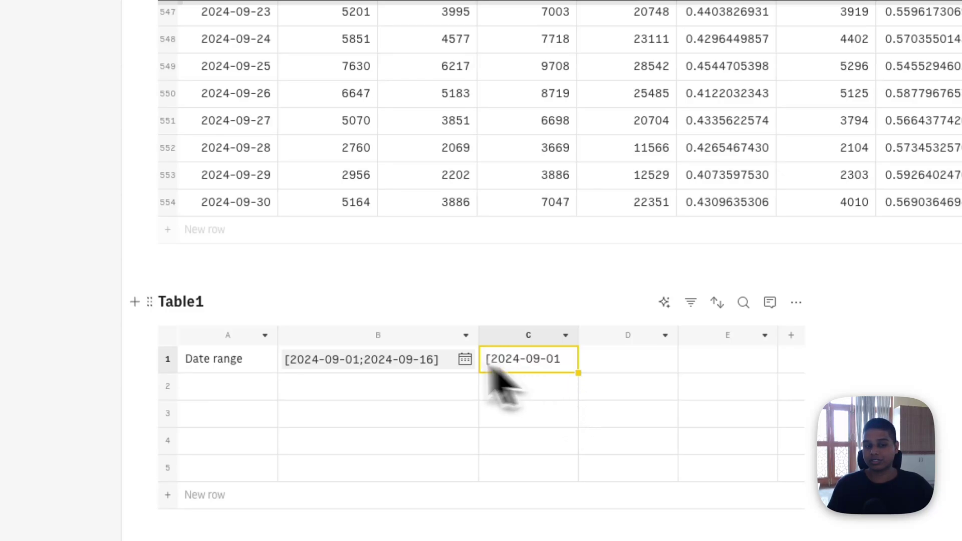
Copy C1's SLICE formula into D1.
double_click(535, 371)
key(super+a)
key(super+c)
key(Escape)
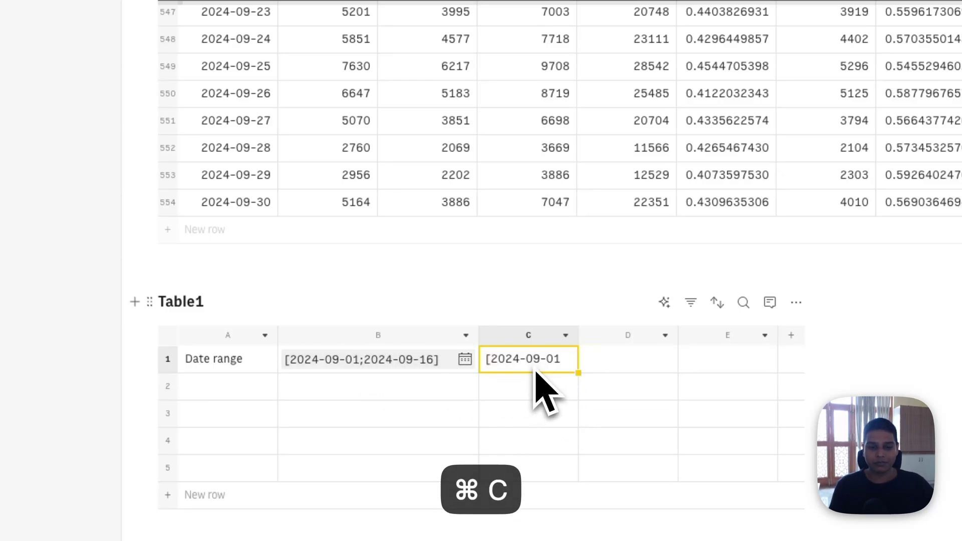
key(Right)
key(super+v)
key(Tab)
Change D1's position argument to 2 so it returns the end date 2024-09-16].
key(Left)
key(Return)
key(Left)
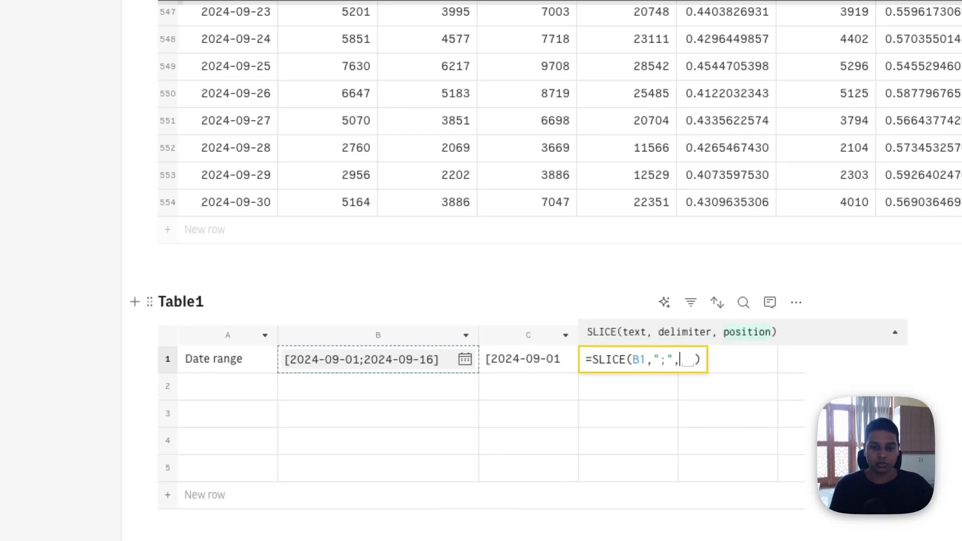
text(2)
key(Tab)
key(Left)
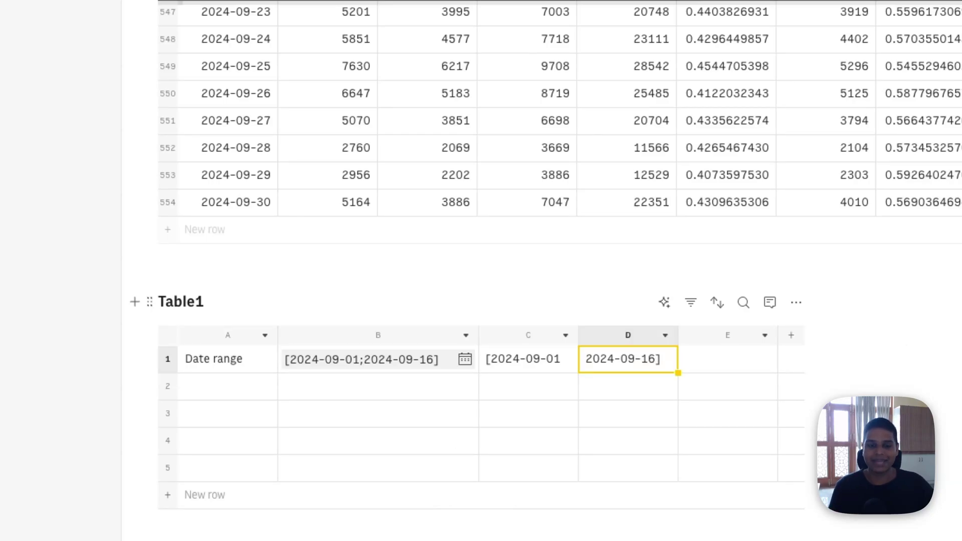
key(Left)
key(Down)
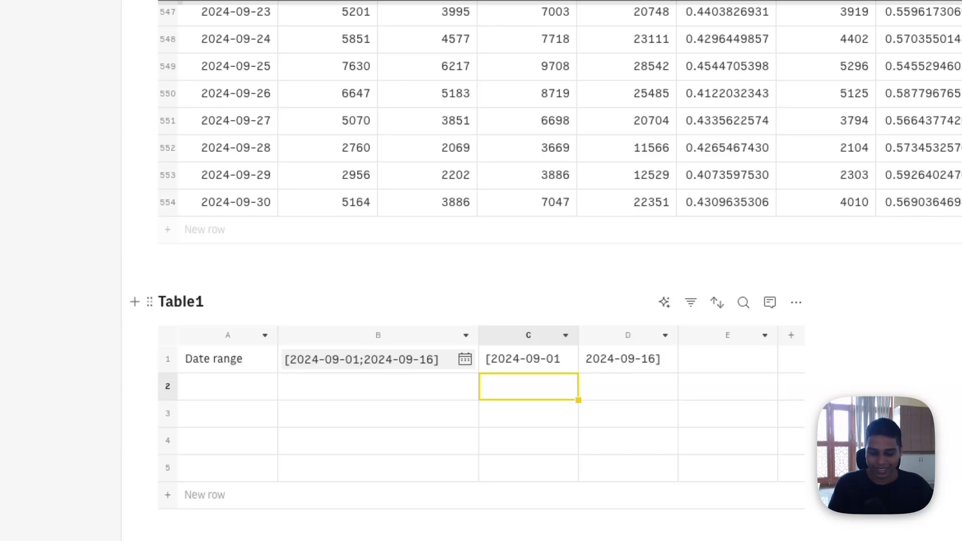
Enter a SUBSTITUTE formula in C2 removing "[" from C1.
text(=sub)
key(Up)
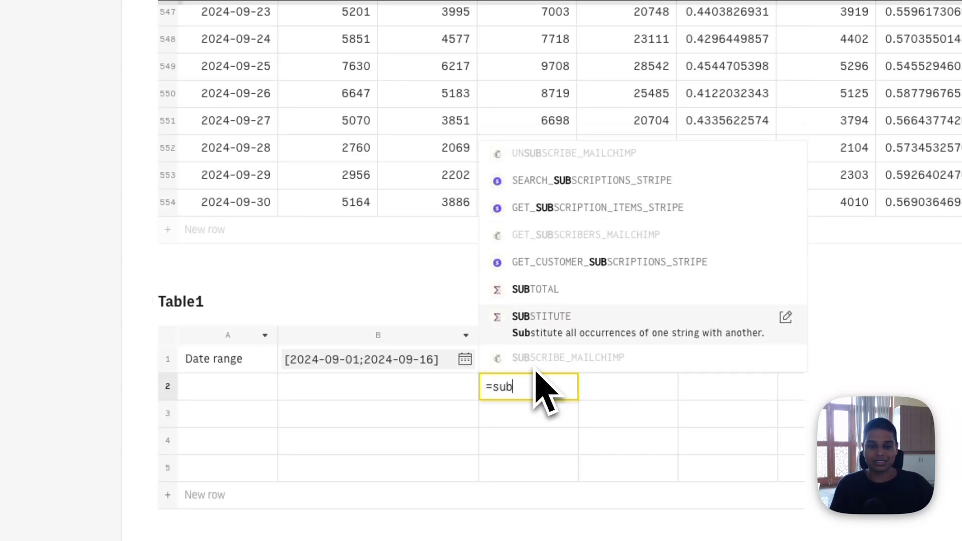
key(Tab)
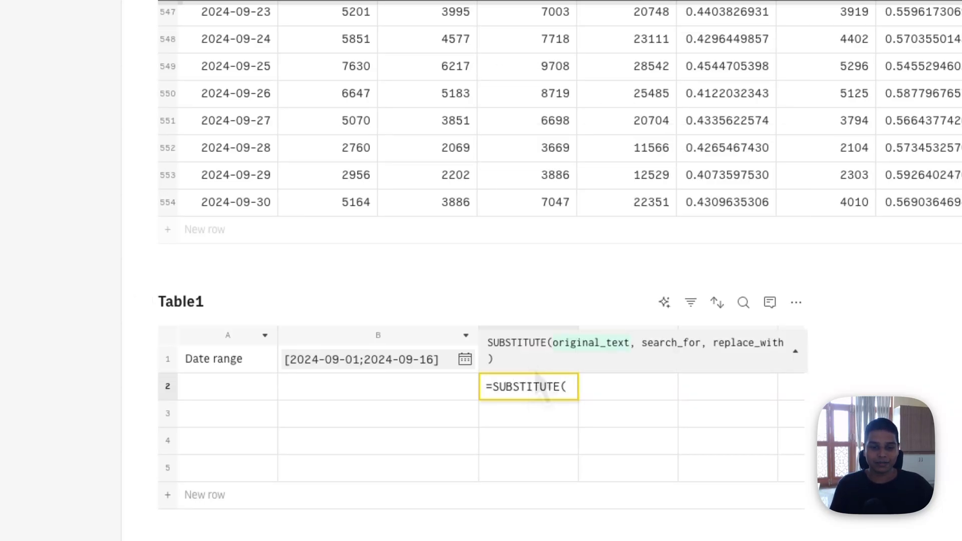
click(535, 371)
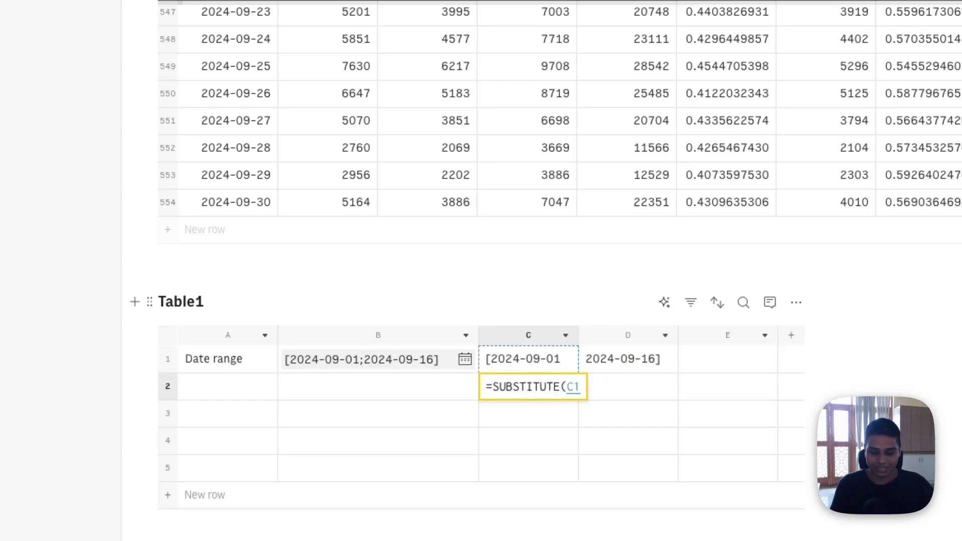
text(,"")
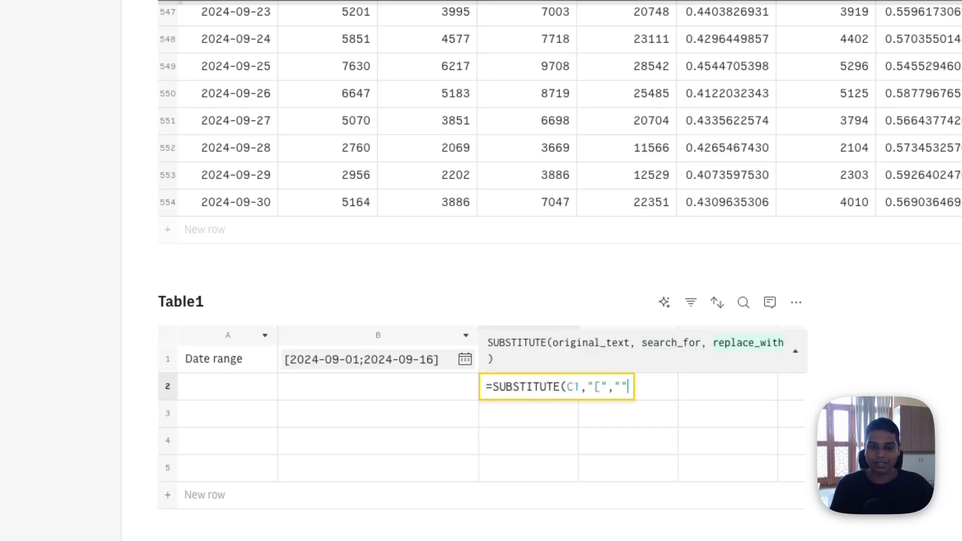
key(Tab)
Copy the formula to D2 and make it remove "]" from D1, giving 2024-09-16.
click(536, 391)
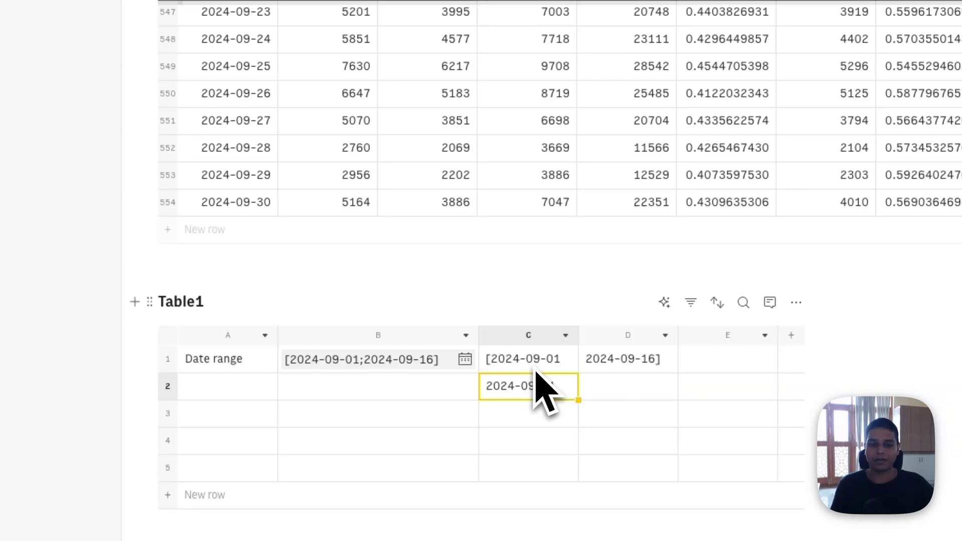
key(super+c)
key(Right)
key(super+v)
key(Return)
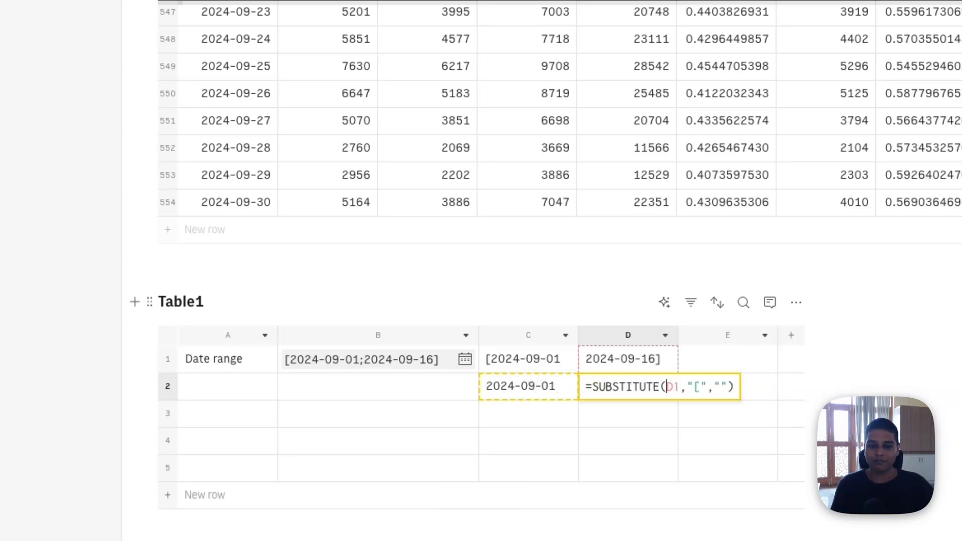
key(Right)
key(Right)
key(Right)
key(Right)
key(Right)
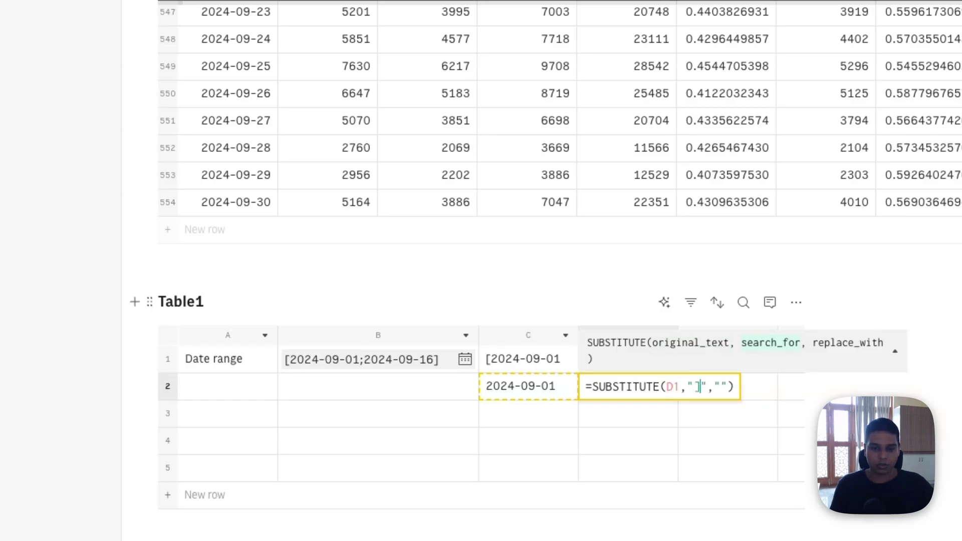
key(Return)
key(Left)
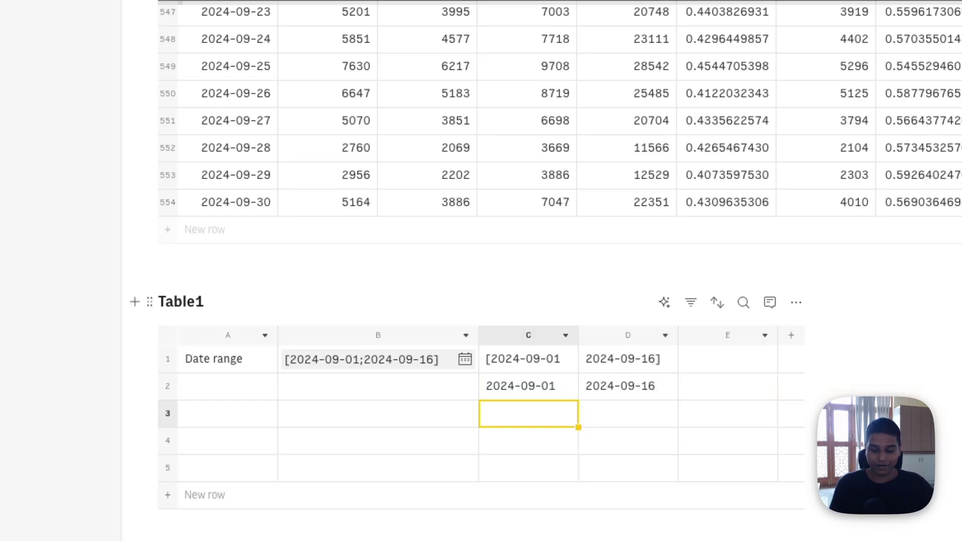
Enter =TO_DATE(C2) in C3 and copy it to D3, giving dates 2024-09-01 and 2024-09-16.
text(=to)
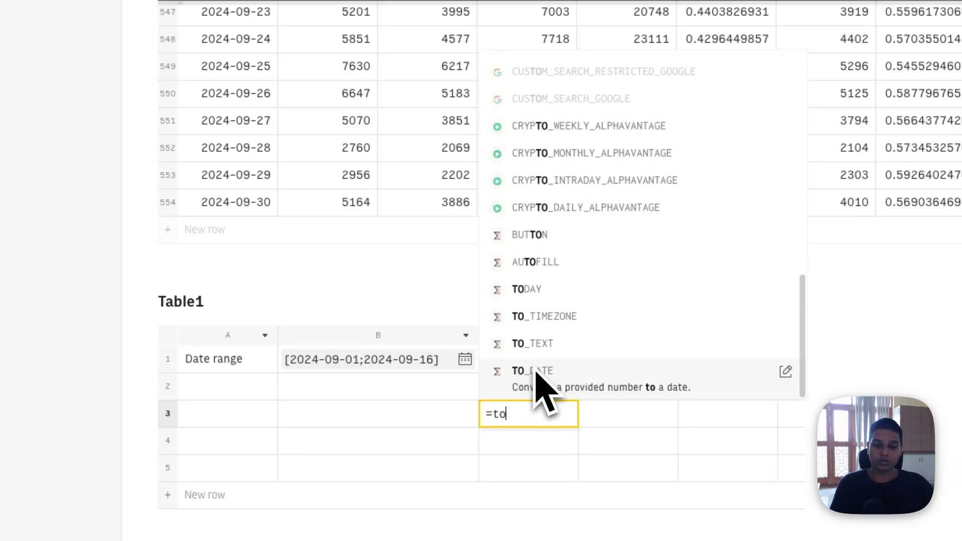
click(536, 371)
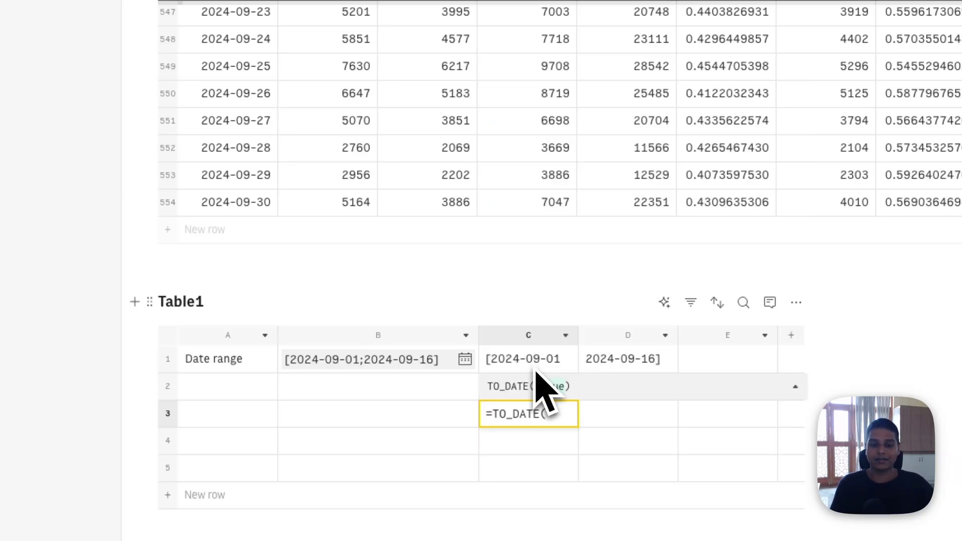
key(Up)
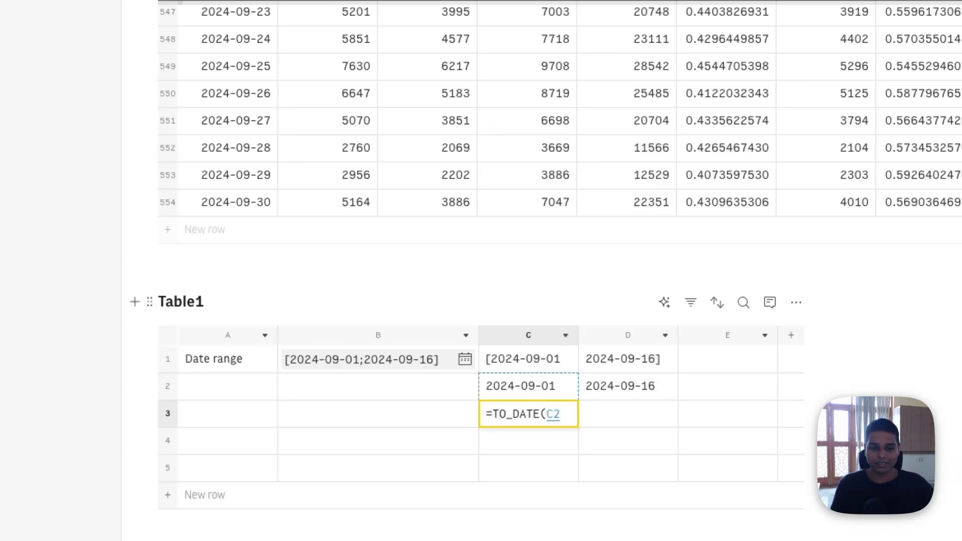
key(Return)
key(super+c)
key(Right)
key(super+v)
key(Down)
key(Left)
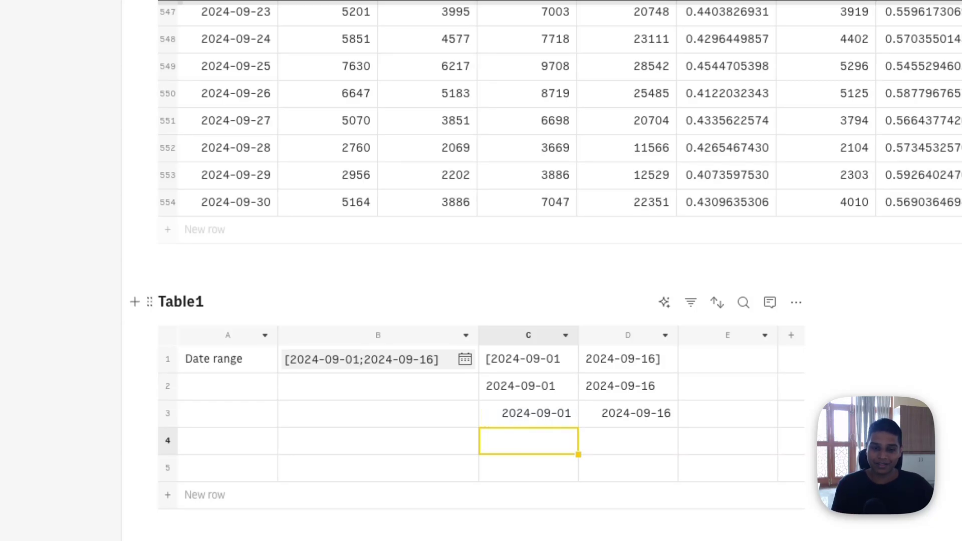
Enter =FILTER('Google Analytics 4'!A:I, dates >=C3 and <=D3) in C4.
text(=fil)
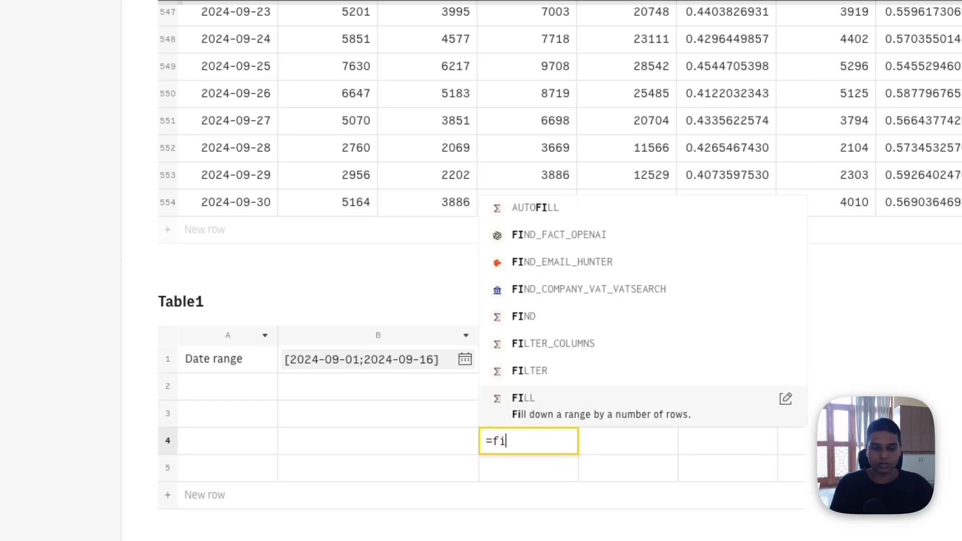
click(535, 371)
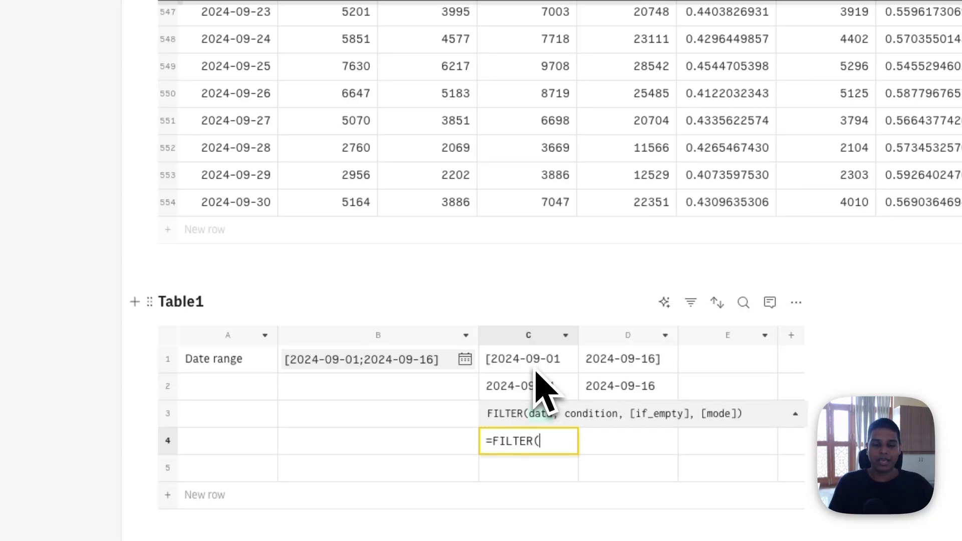
drag(259, 154, 434, 216)
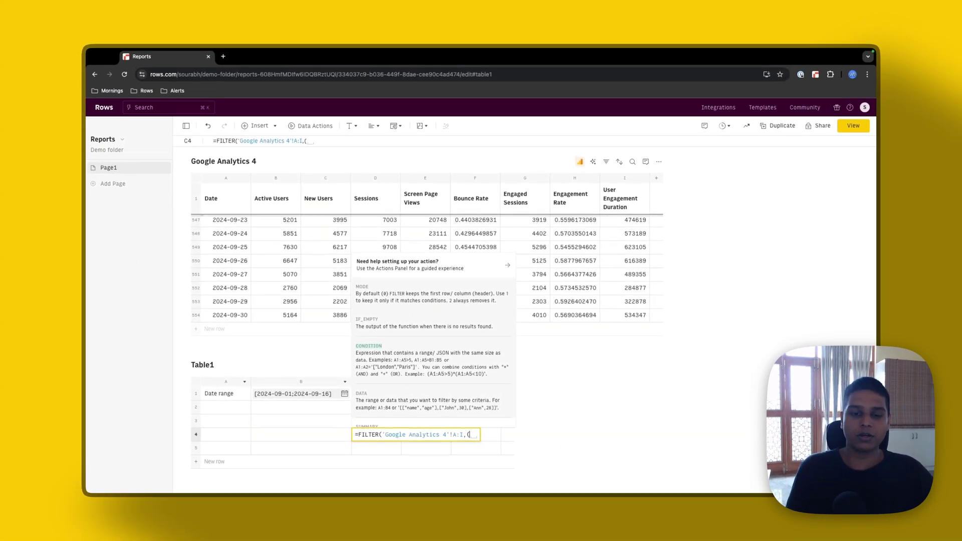
click(229, 178)
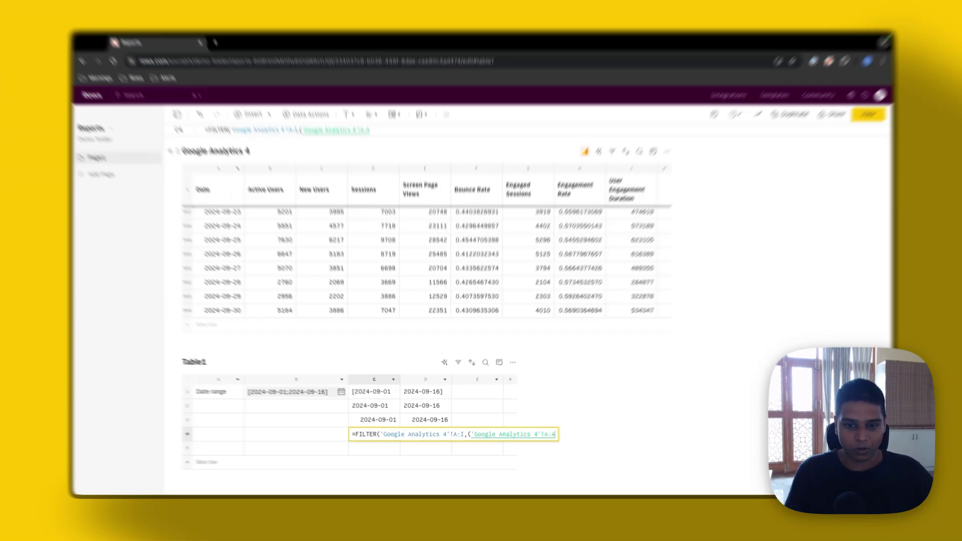
text(>=)
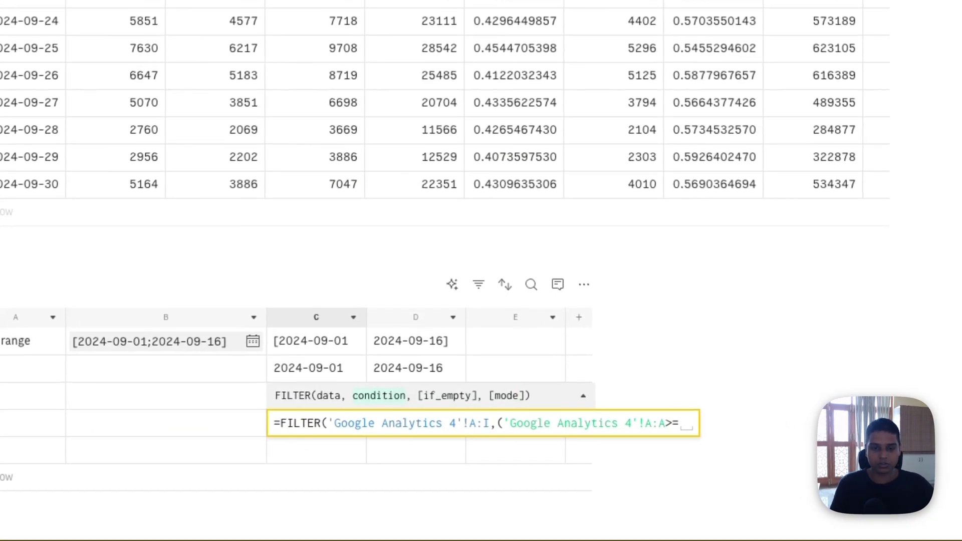
text(C3)
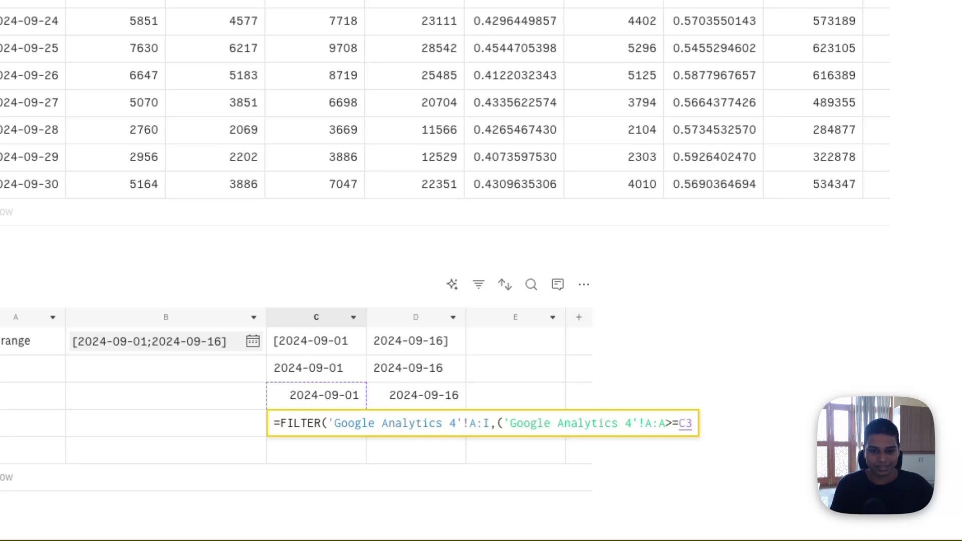
text())
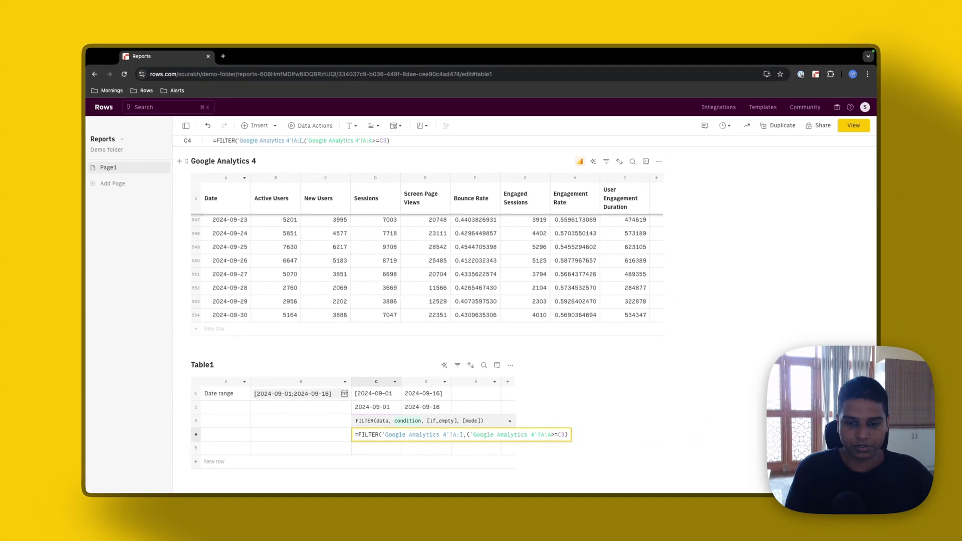
text(*)
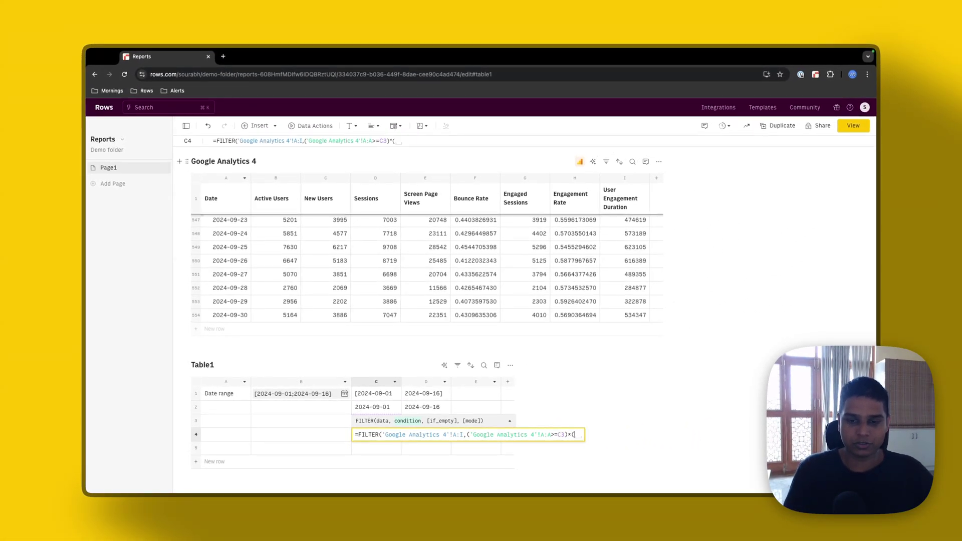
text(()
click(219, 180)
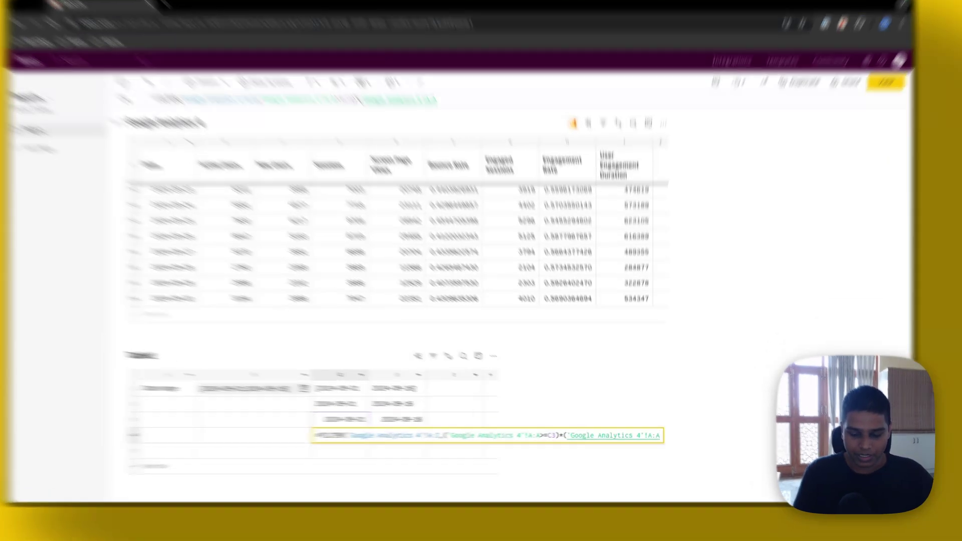
text(<=D3)
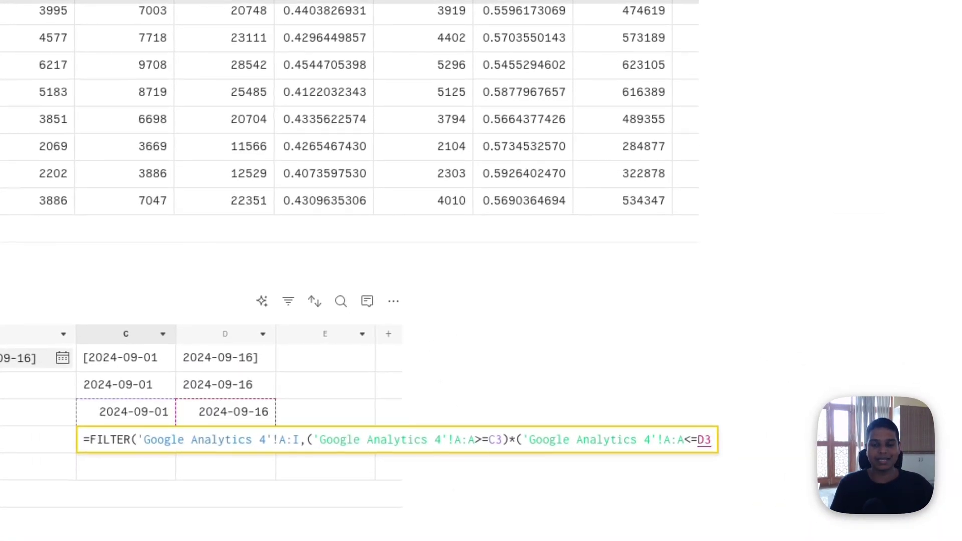
text()))
key(Return)
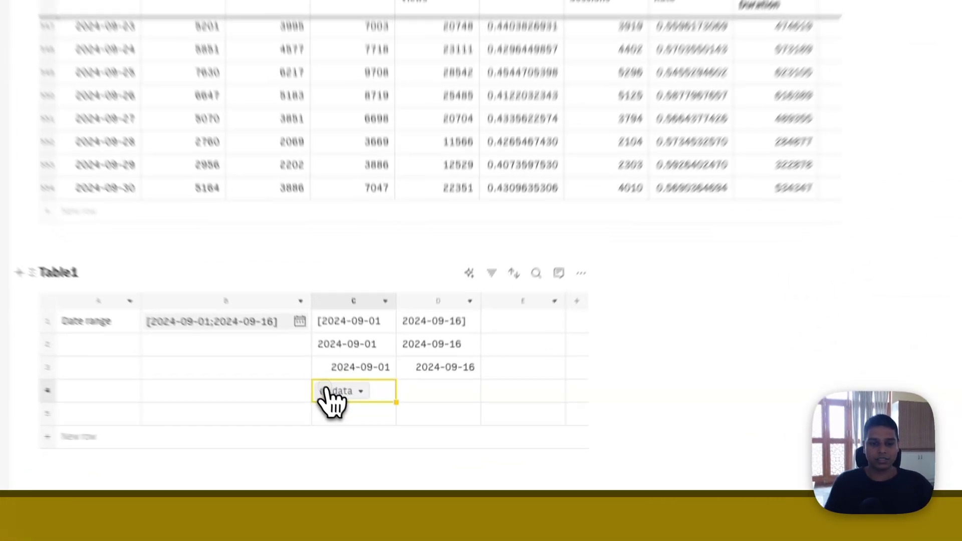
Inspect the filtered data returned in C4.
click(369, 435)
mouse_move(403, 466)
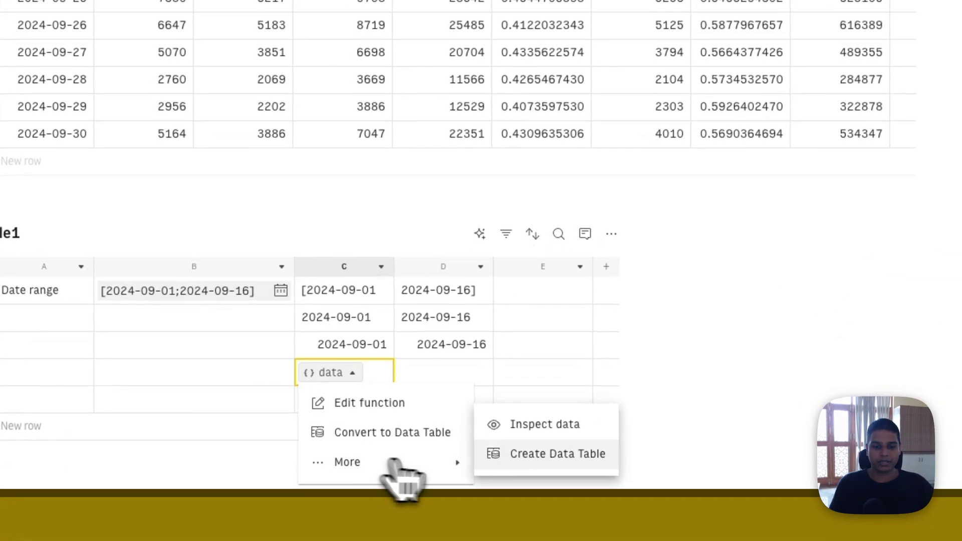
click(519, 425)
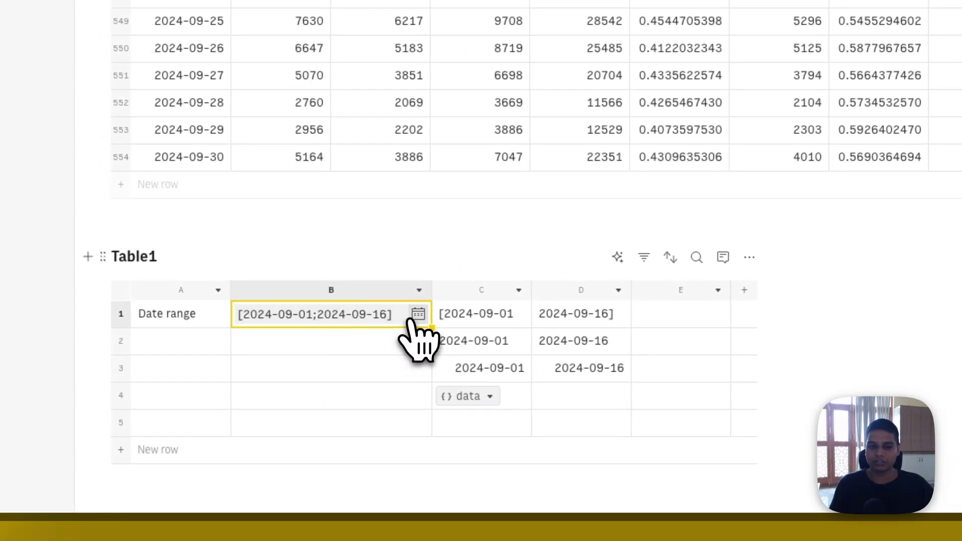
Change the B1 date range to 2024-09-02 through 2024-09-09.
click(417, 314)
click(367, 136)
click(367, 169)
click(480, 395)
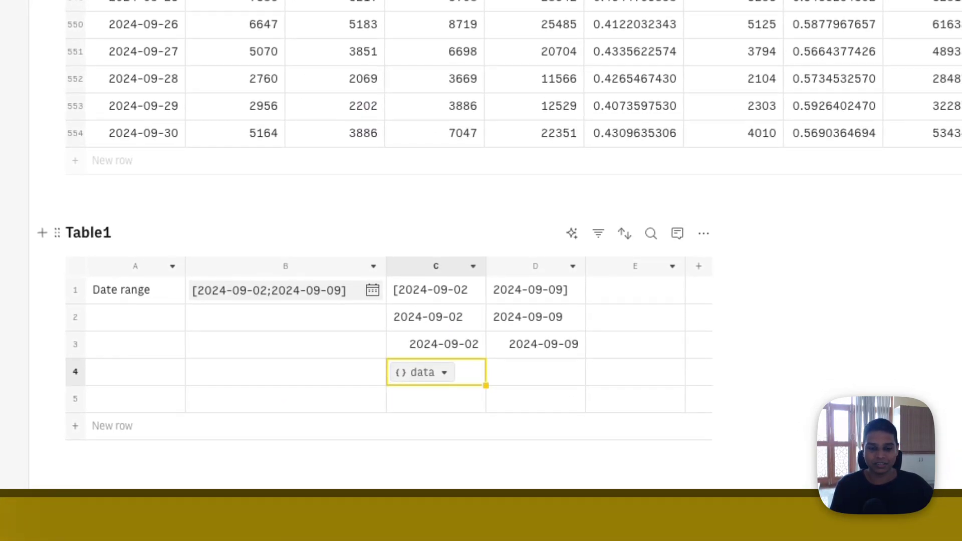
Nest C1's SLICE formula into C2's SUBSTITUTE formula in place of the C1 reference.
key(Up)
key(Up)
key(Up)
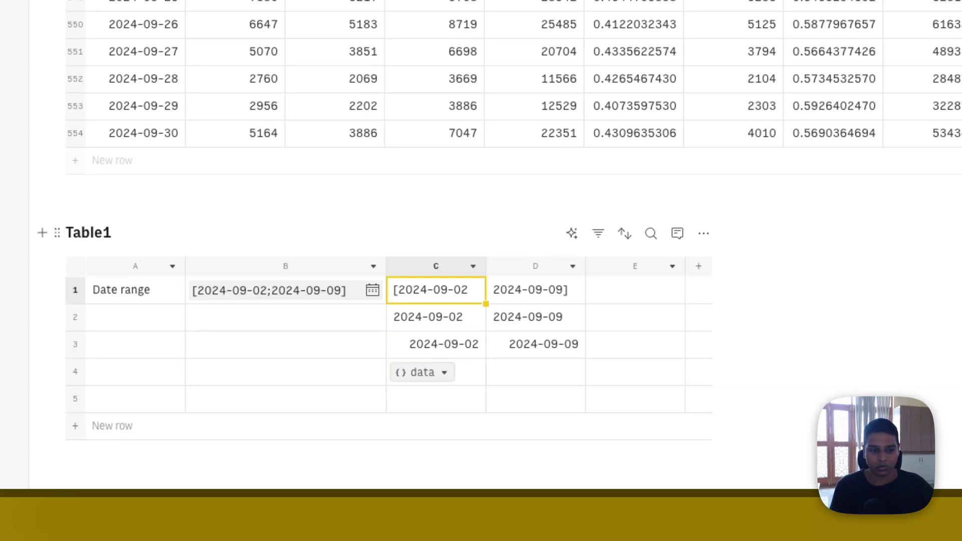
key(Return)
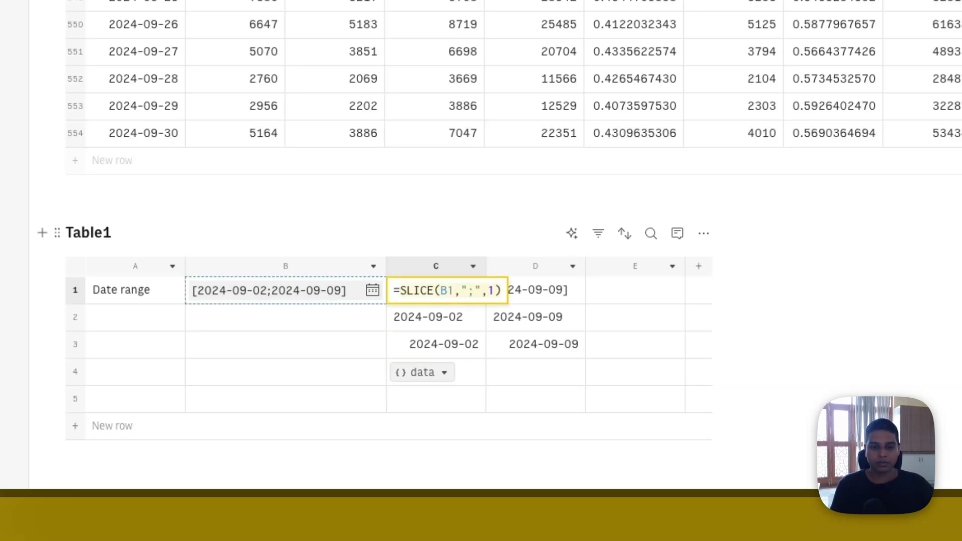
key(super+c)
key(Escape)
key(Return)
key(Escape)
key(Down)
key(Return)
key(alt+Left)
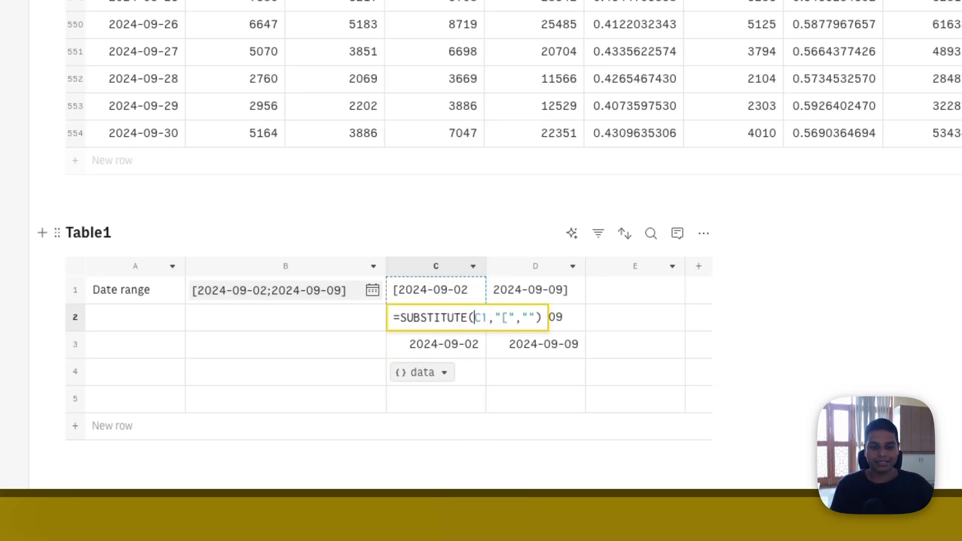
key(super+v)
key(Tab)
Nest D1's SLICE formula into D2's SUBSTITUTE formula in place of the D1 reference.
key(Up)
key(Return)
key(super+c)
key(Escape)
key(Down)
key(Return)
key(alt+shift+Right)
key(super+v)
key(Tab)
key(Left)
key(Left)
key(Right)
key(Left)
key(Return)
Replace C3's C2 reference with C2's expression so C3 shows 2024-09-02.
key(super+c)
key(Escape)
key(Down)
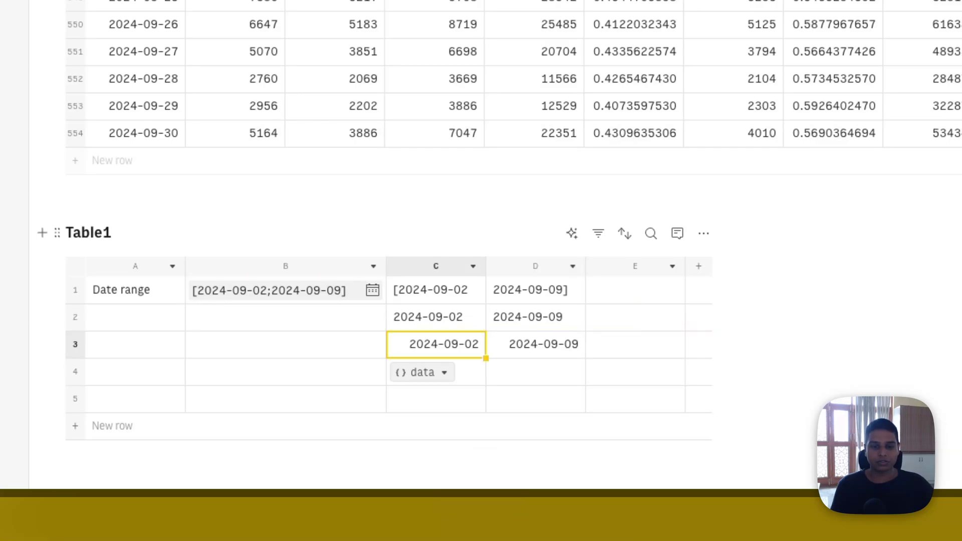
key(Return)
key(super+v)
key(Return)
Replace D3's D2 reference with D2's expression so D3 shows 2024-09-09.
key(Right)
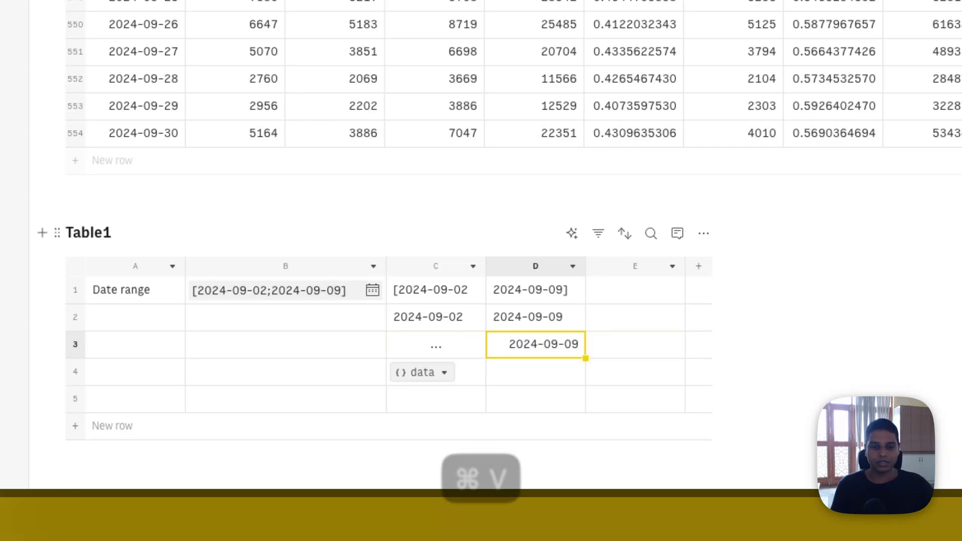
key(Up)
key(Return)
key(super+c)
key(Escape)
key(Down)
key(Return)
key(super+v)
key(Return)
Clear the helper cells C1:D2.
key(Left)
key(Up)
key(shift+Right)
key(shift+Up)
key(BackSpace)
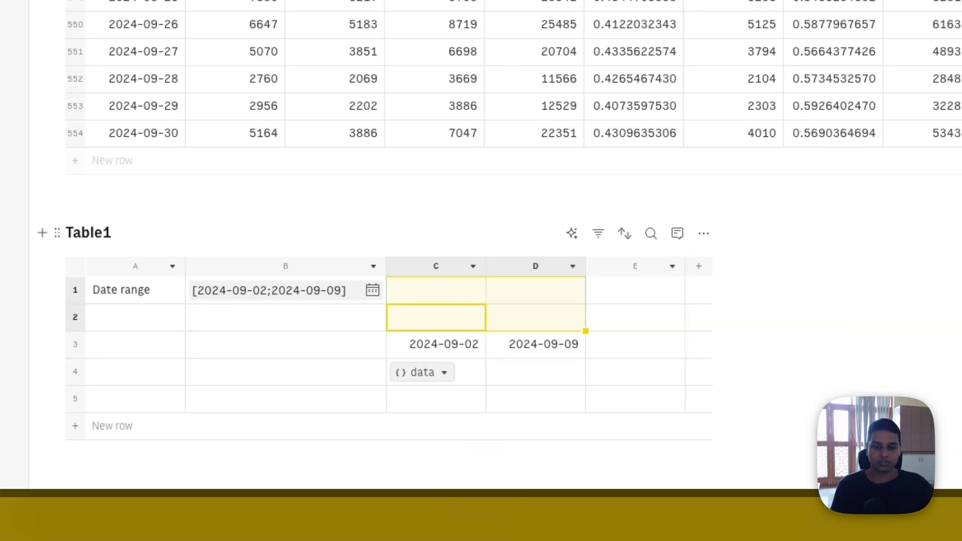
Copy C3's full start-date expression for use in the FILTER formula.
key(Down)
key(Return)
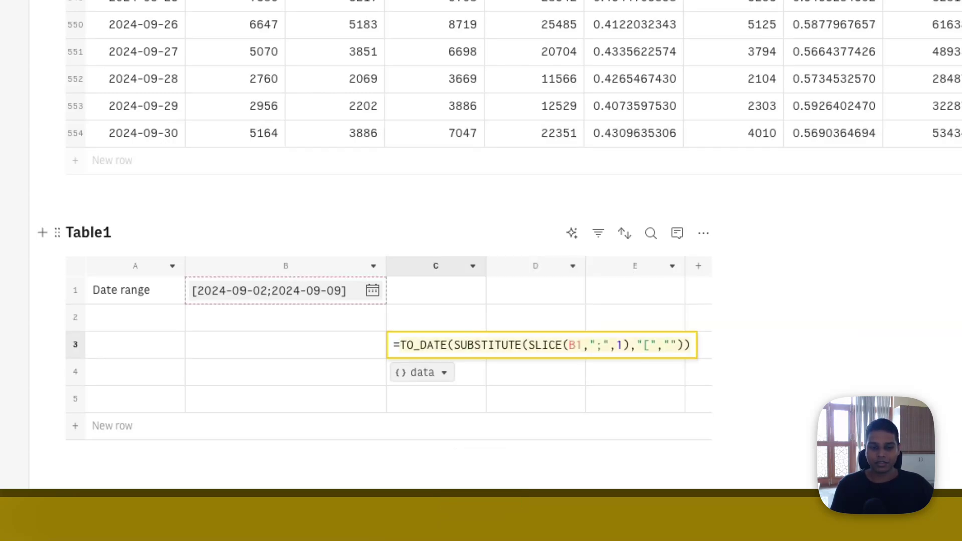
key(super+c)
click(468, 378)
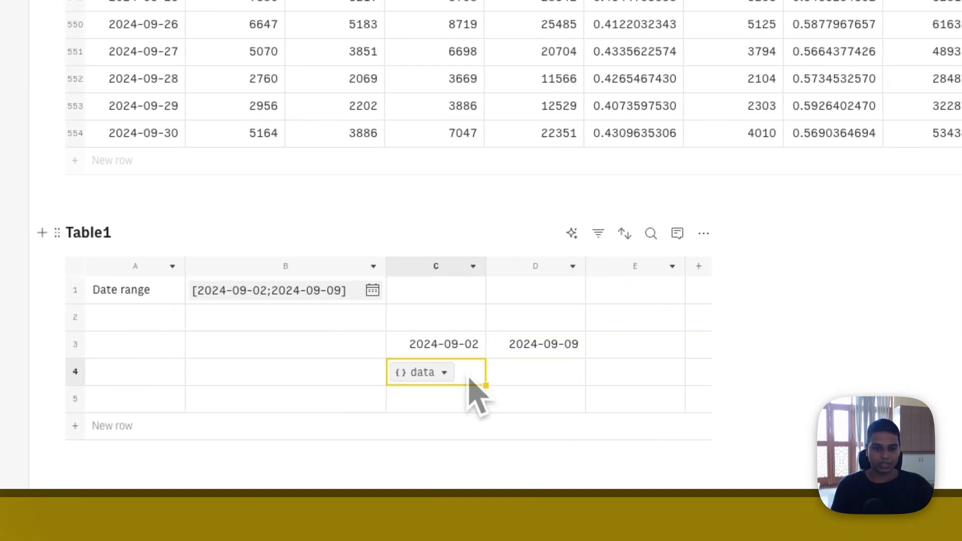
Paste the nested TO_DATE(SUBSTITUTE(SLICE(B1…))) expression over C4's date reference and review the formula.
double_click(468, 375)
key(super+v)
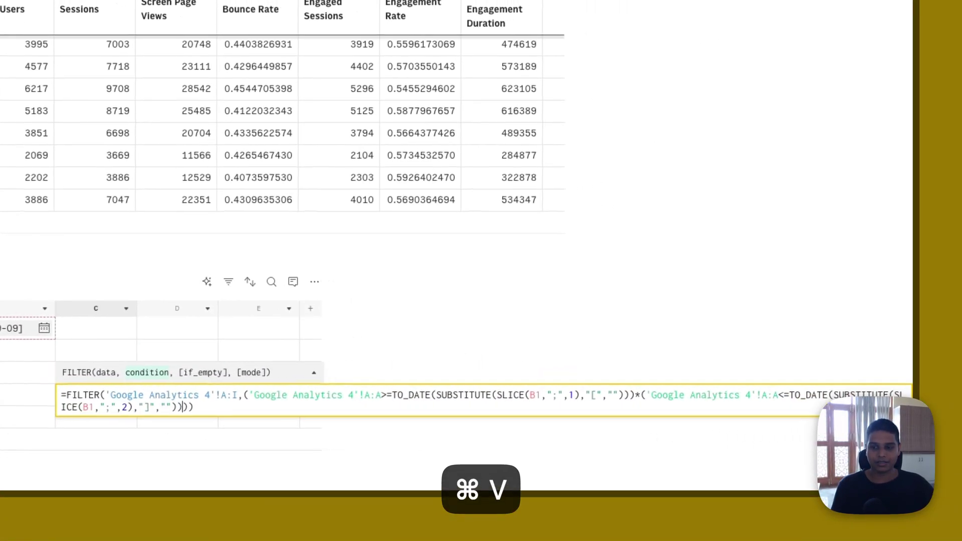
key(Return)
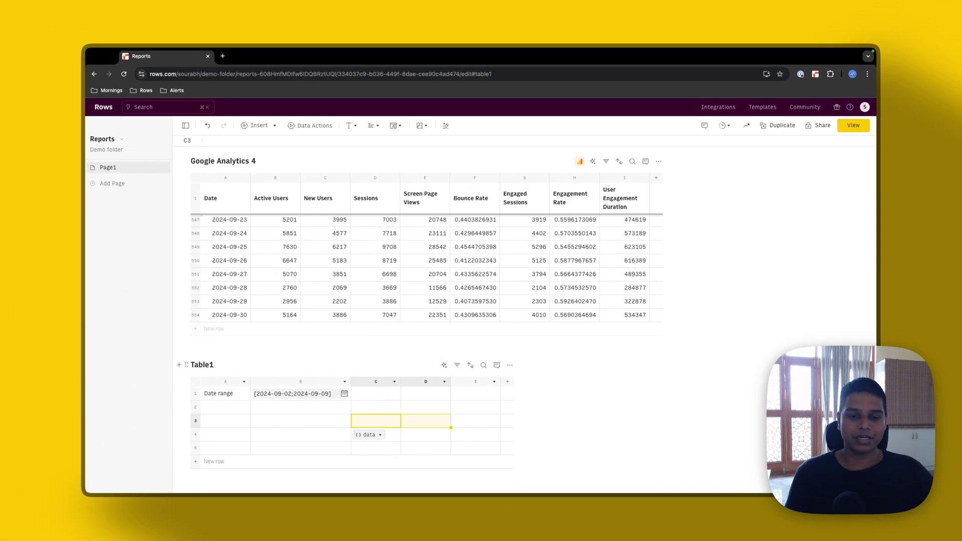
click(391, 434)
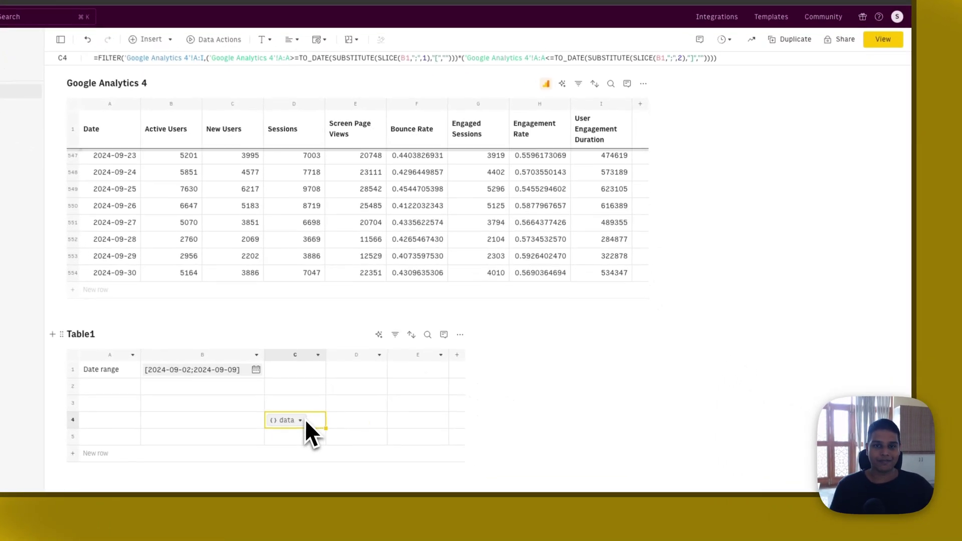
double_click(320, 424)
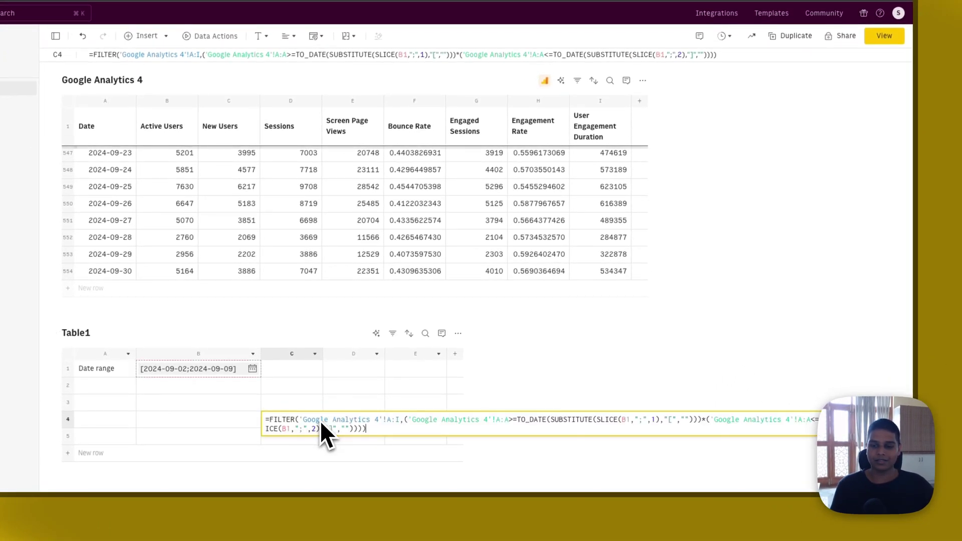
key(Escape)
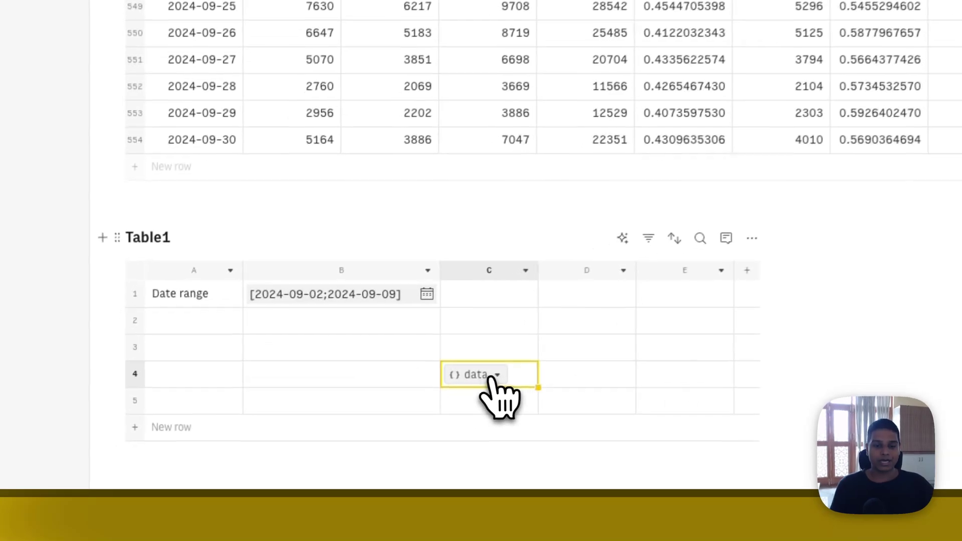
Convert the C4 filter result into a data table from its data chip.
click(492, 376)
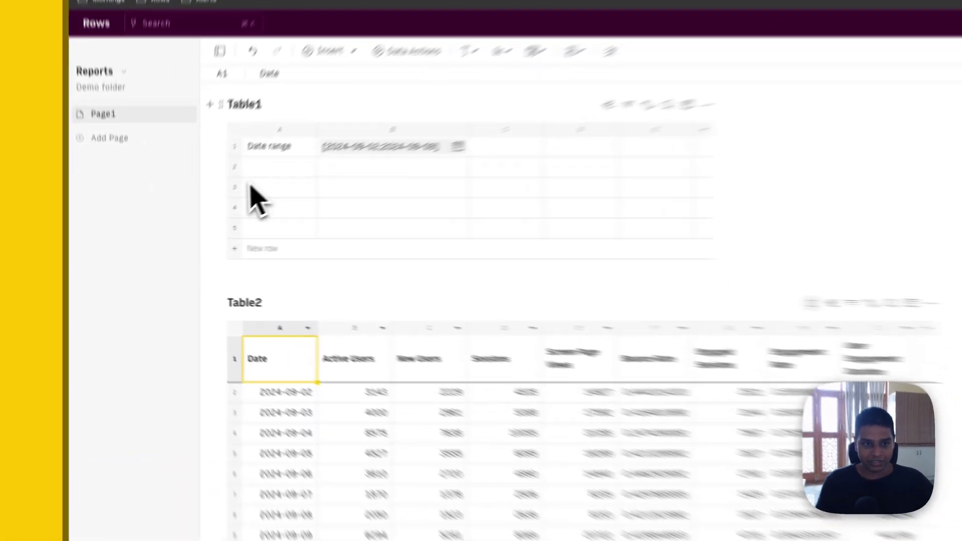
Delete Table1's empty rows 2–5 and empty columns C–E.
drag(235, 166, 233, 226)
right_click(234, 226)
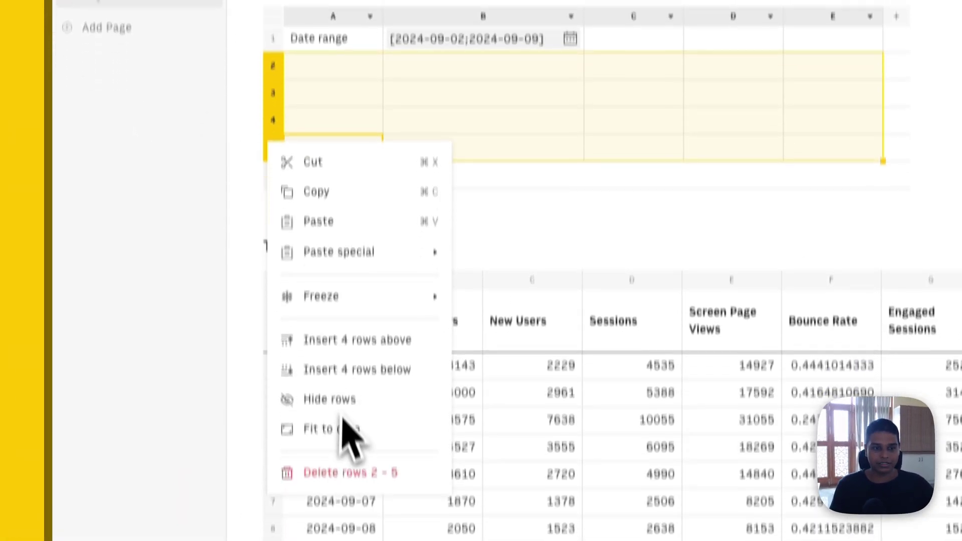
click(351, 473)
scroll(371, 411, down, 1)
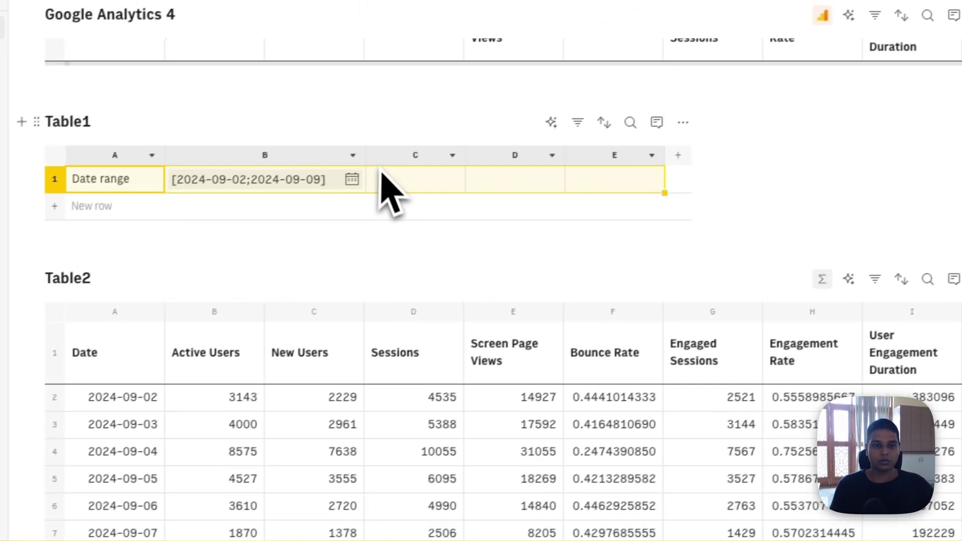
click(616, 35)
click(388, 164)
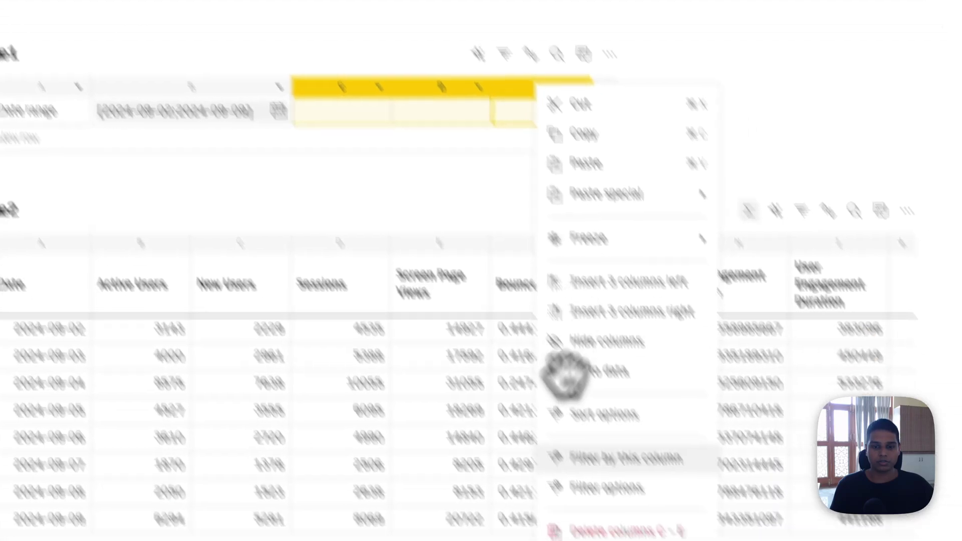
click(630, 540)
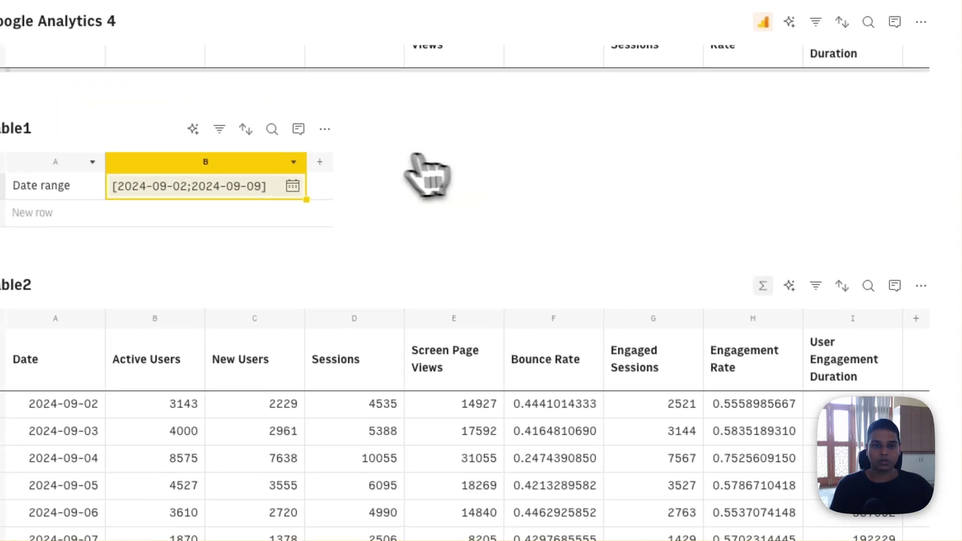
Turn off Table1's gridlines and hide the Google Analytics 4 table from View mode.
click(306, 95)
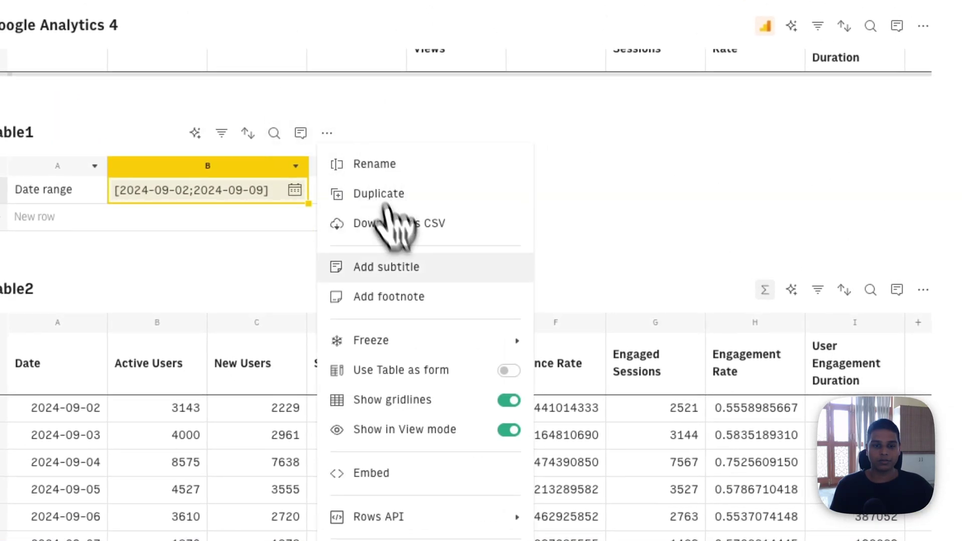
click(507, 400)
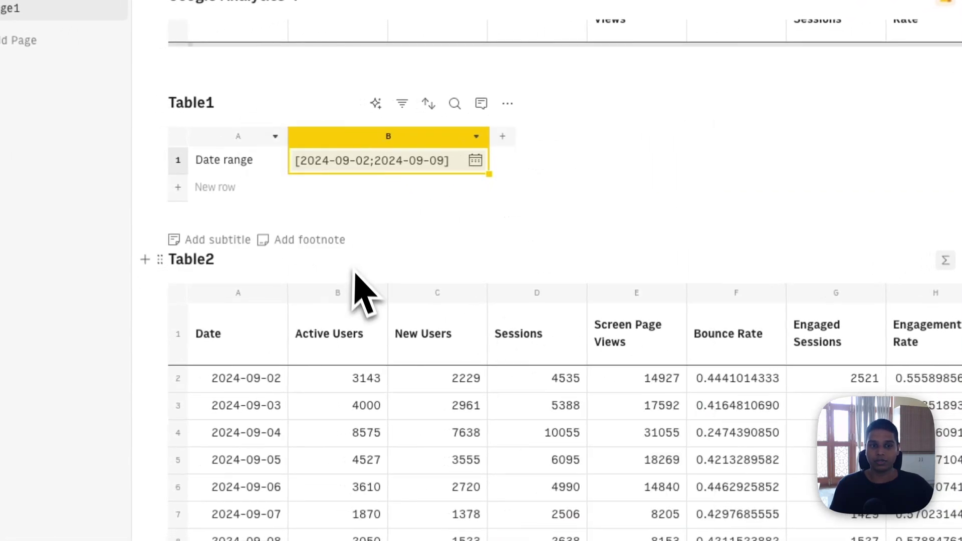
click(555, 148)
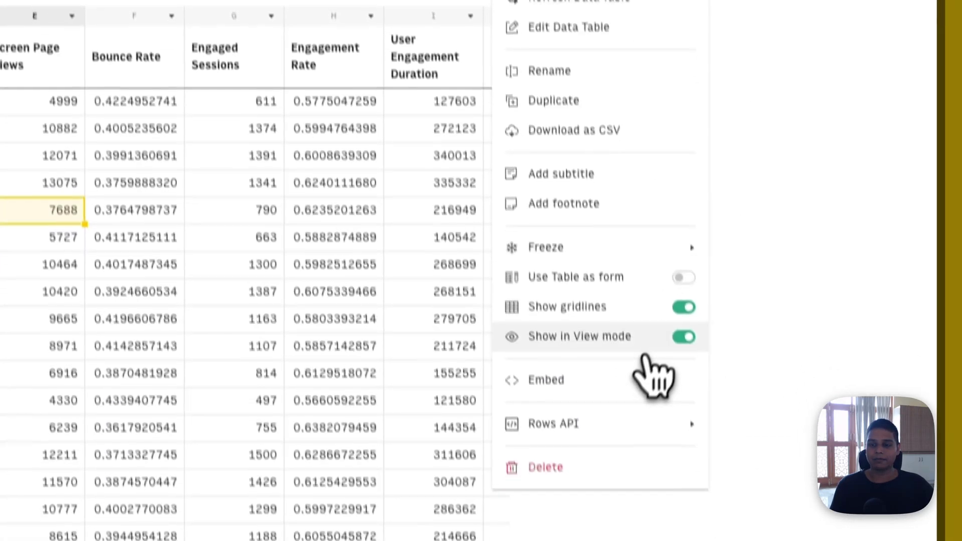
click(681, 334)
click(92, 264)
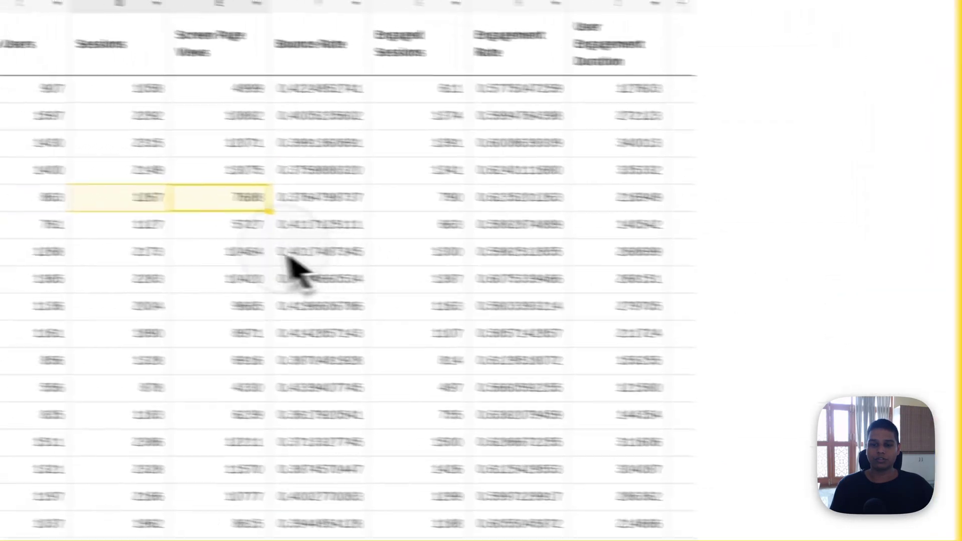
scroll(92, 264, down, 3)
click(29, 259)
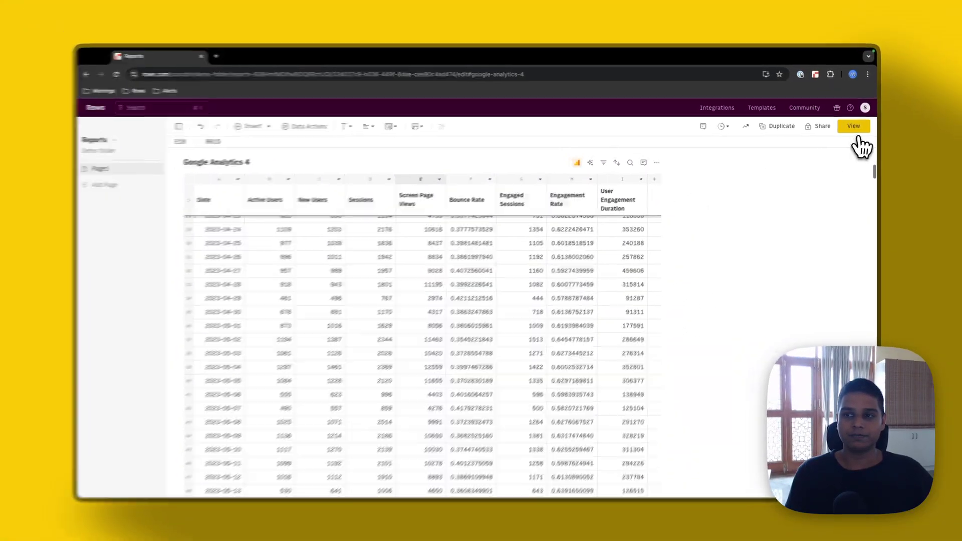
In View mode, set the date range to 2024-07-01 through 2024-07-31, then return to Edit mode.
click(869, 113)
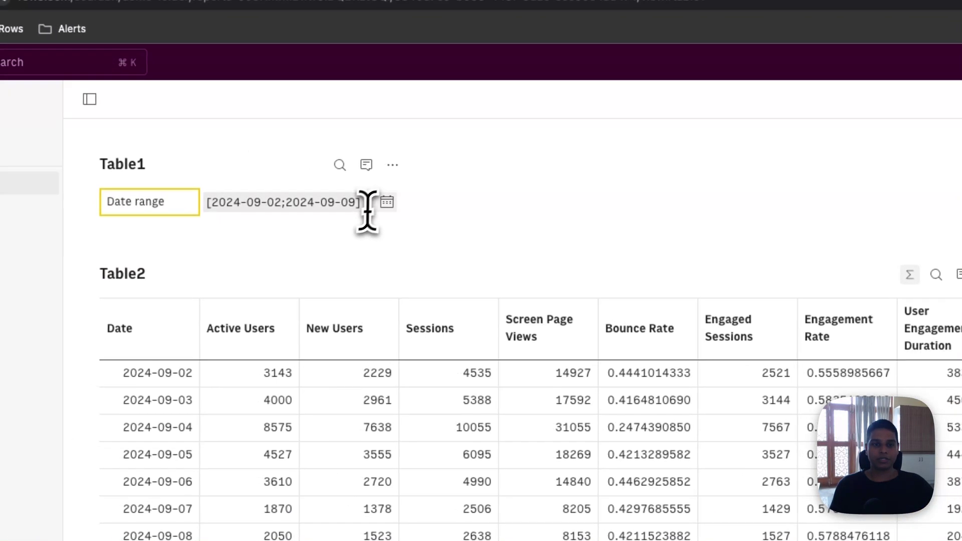
click(386, 202)
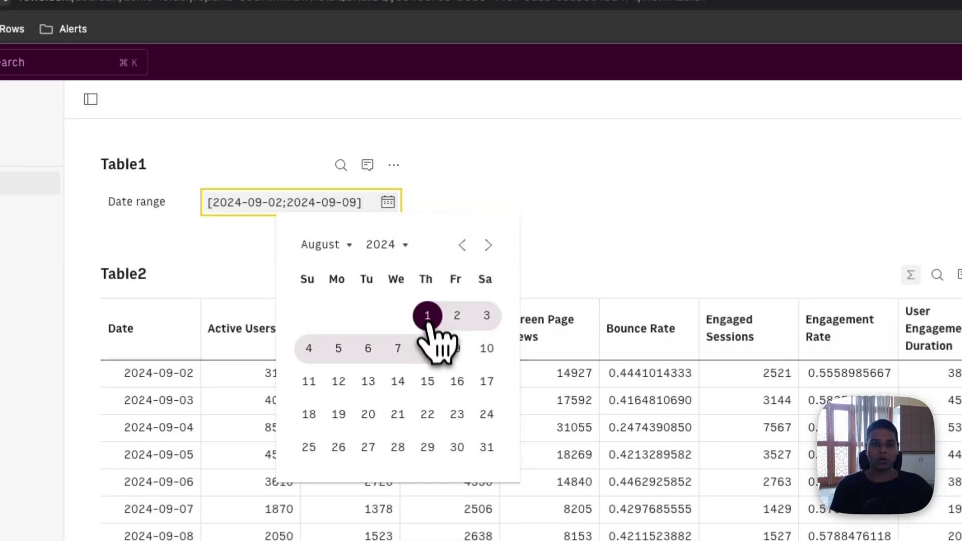
click(428, 346)
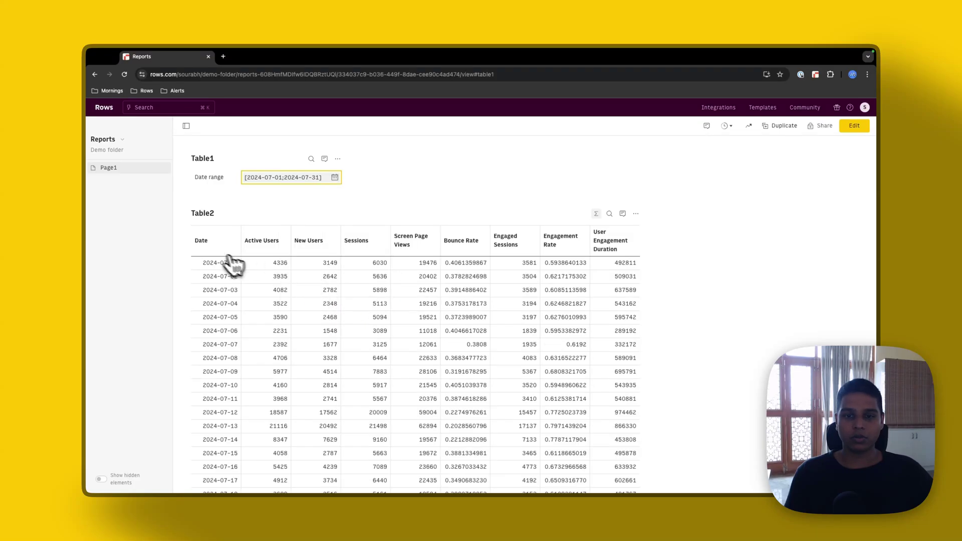
scroll(414, 371, down, 2)
scroll(358, 373, up, 2)
click(853, 126)
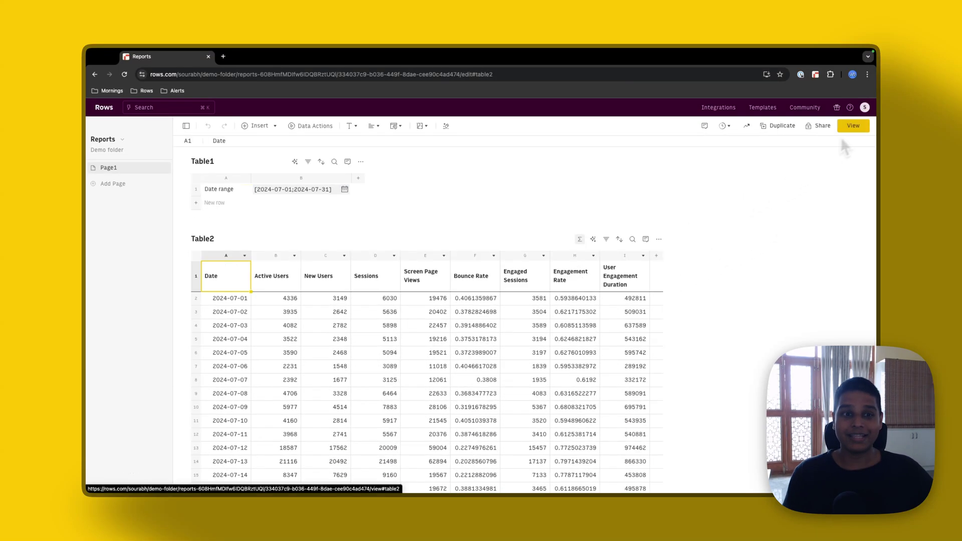